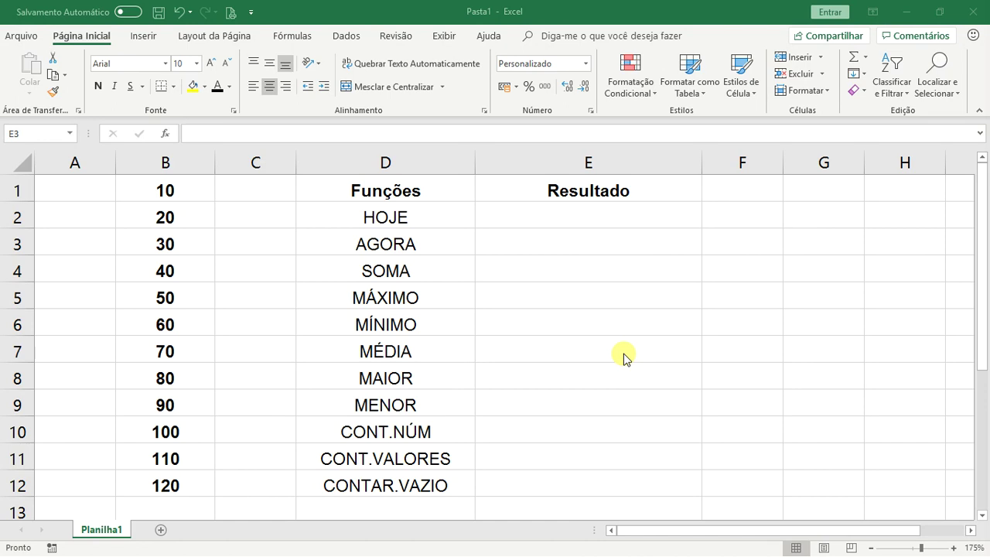
# Examine the numbers in B1:B12, the function names in column D and the Resultado column E.
pyautogui.click(418, 160)
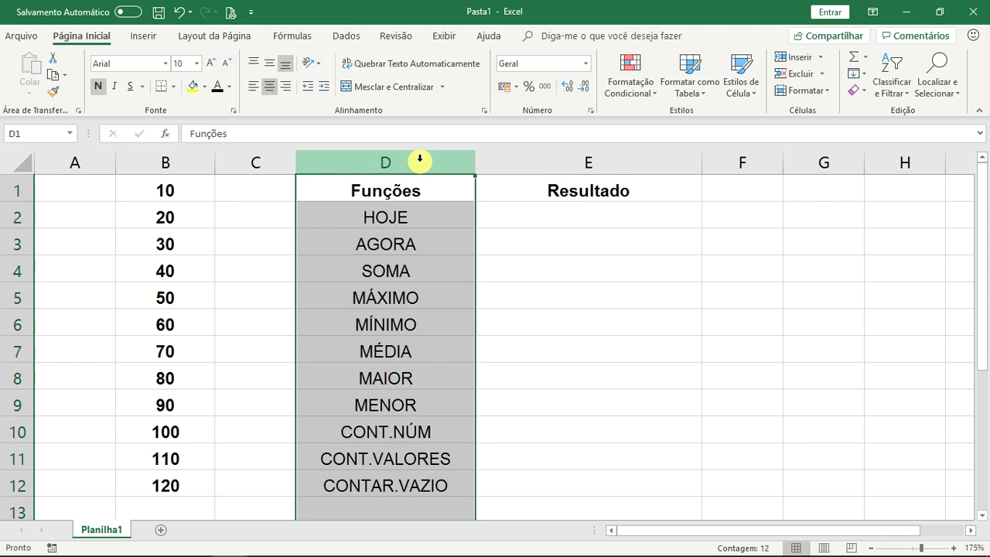
pyautogui.click(183, 189)
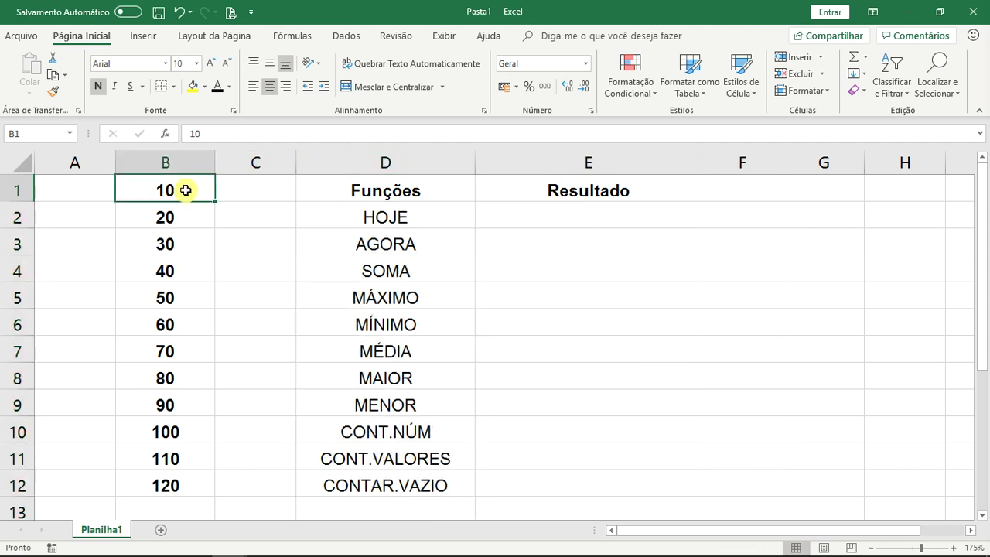
pyautogui.moveTo(185, 191); pyautogui.dragTo(177, 470)
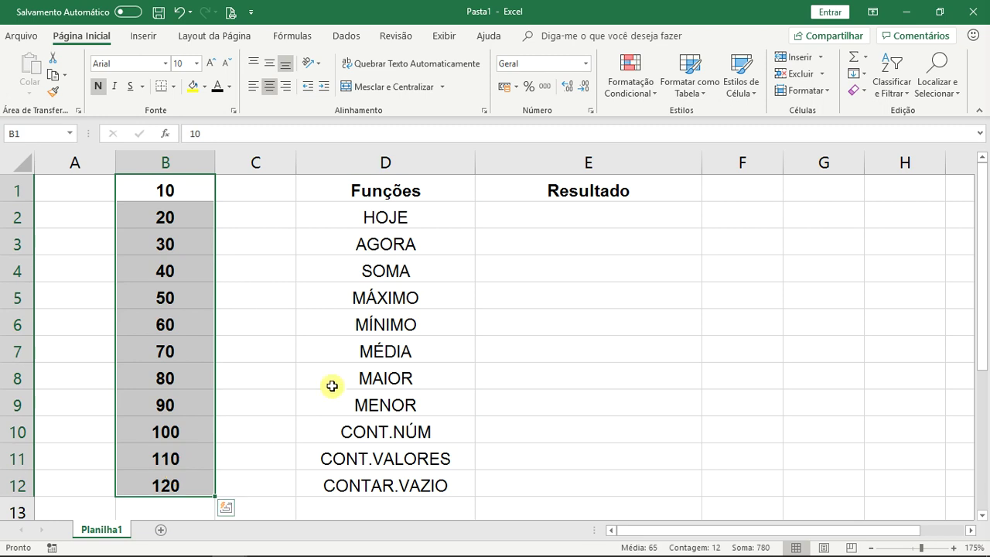
pyautogui.click(386, 154)
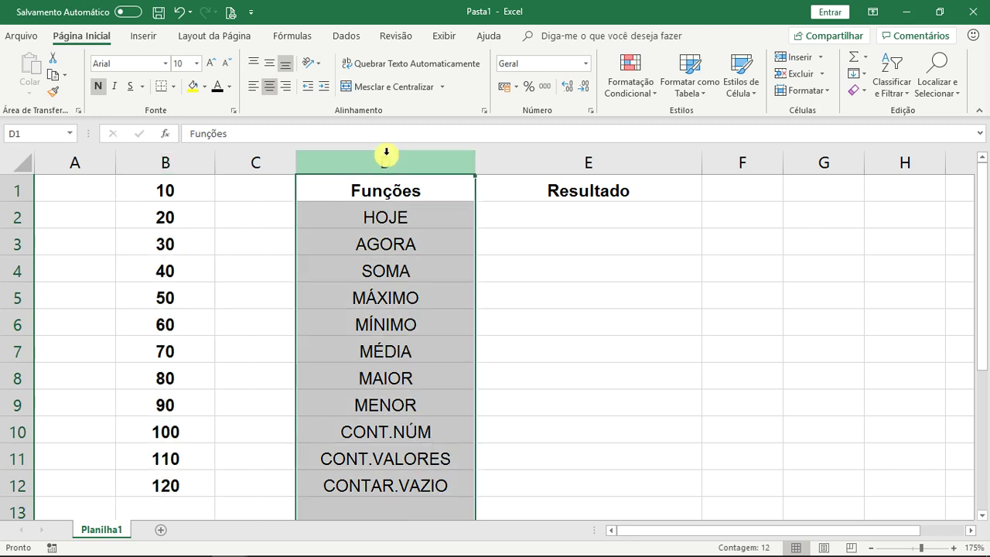
pyautogui.click(567, 155)
pyautogui.click(557, 215)
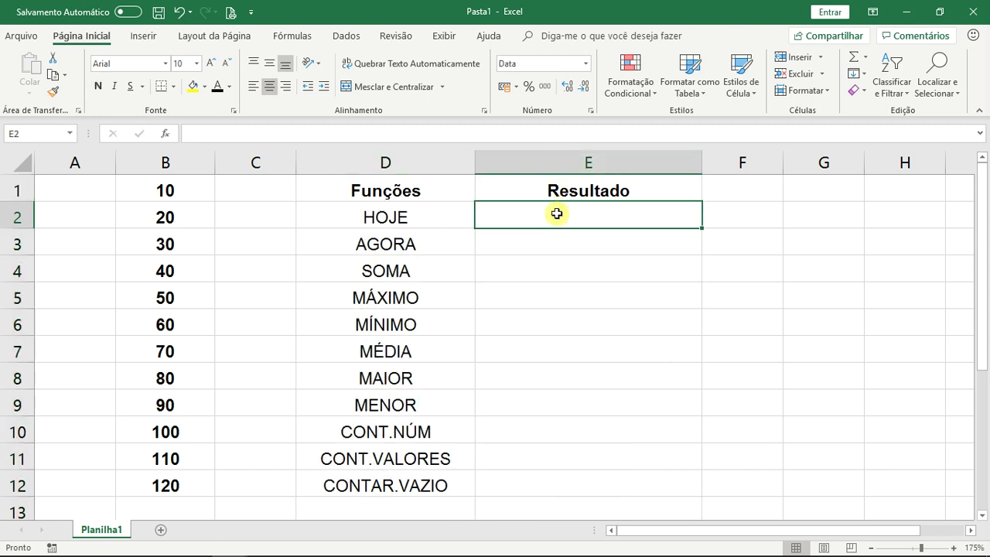
pyautogui.click(424, 159)
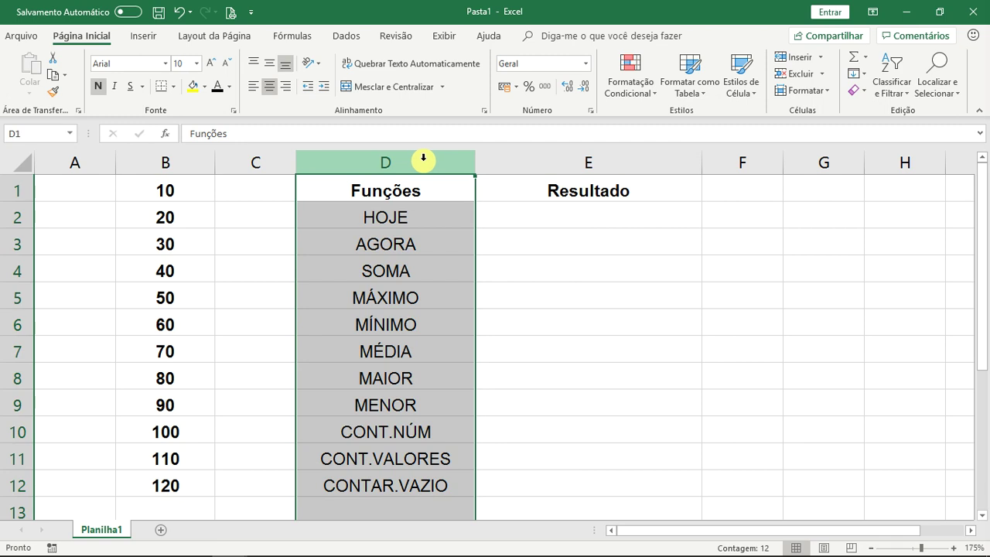
pyautogui.click(429, 214)
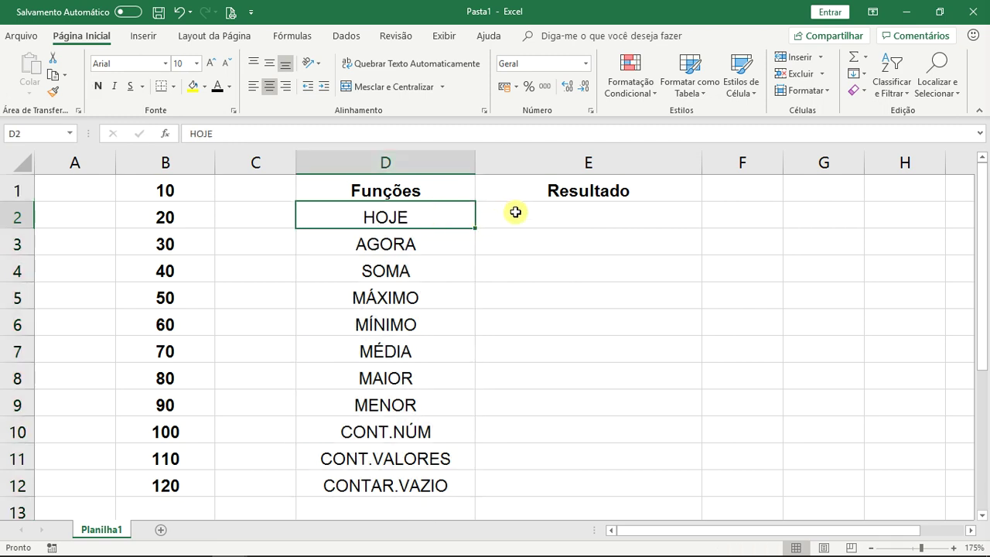
# Enter the formula =HOJE() in cell E2 to return today's date.
pyautogui.click(515, 212)
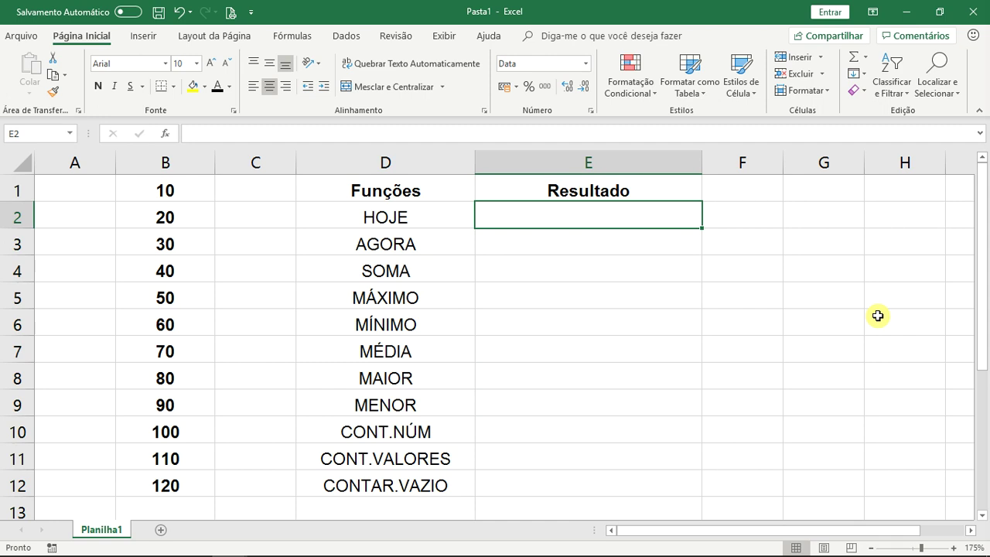
pyautogui.write('=')
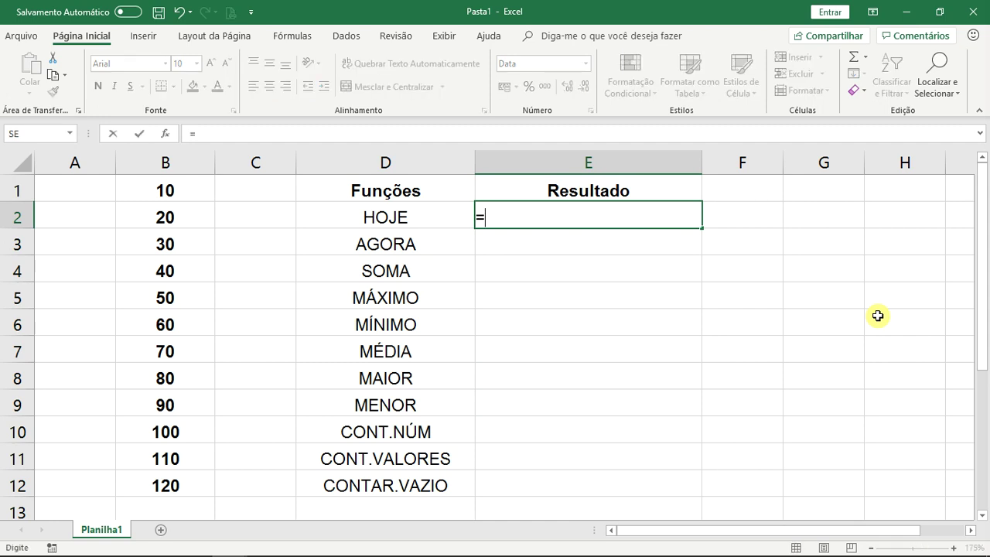
pyautogui.write('hoje')
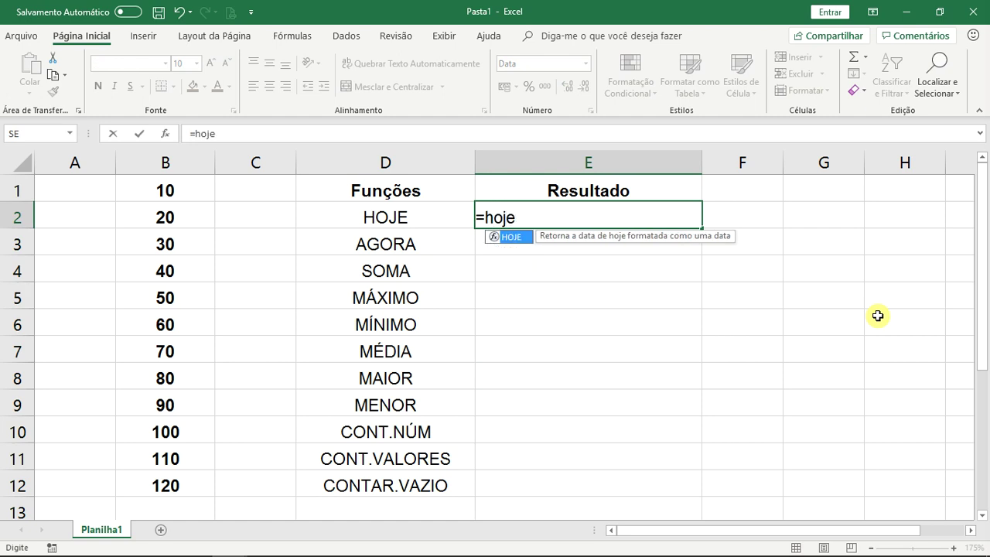
pyautogui.write('()')
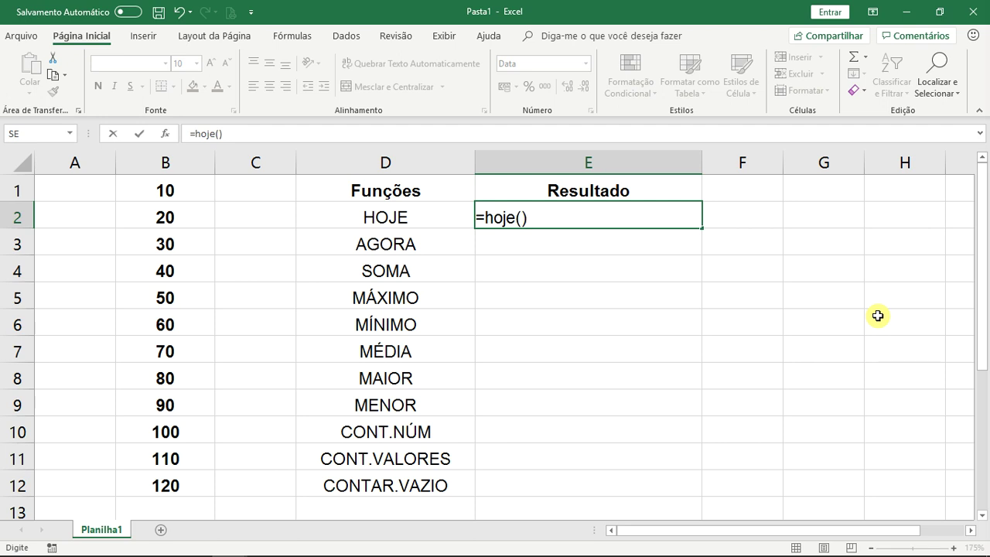
pyautogui.press('Return')
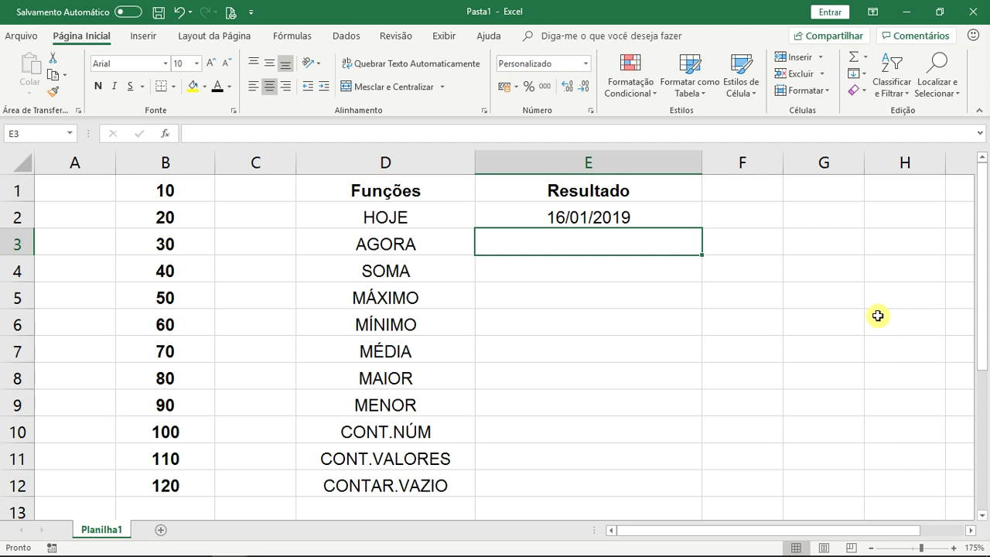
# Enter =AGORA() in cell E3, browsing the suggested functions and accepting AGORA, and check the resulting cell.
pyautogui.write('=ago')
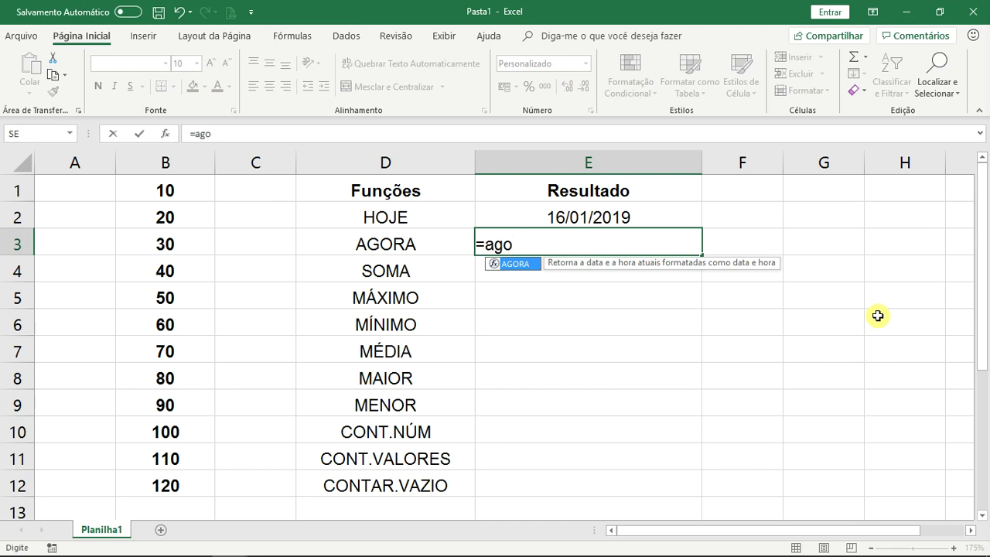
pyautogui.press('BackSpace')
pyautogui.press('BackSpace')
pyautogui.press('BackSpace')
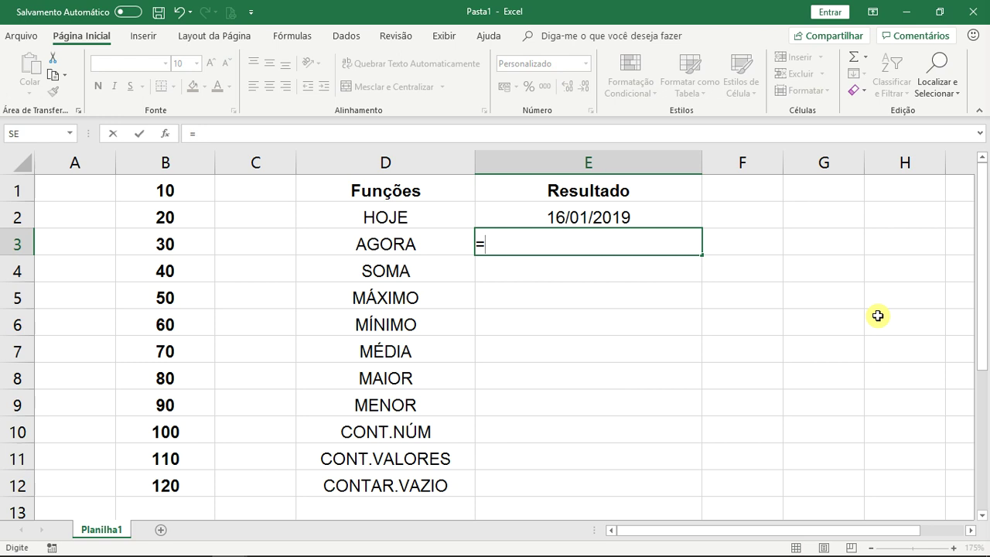
pyautogui.write('a')
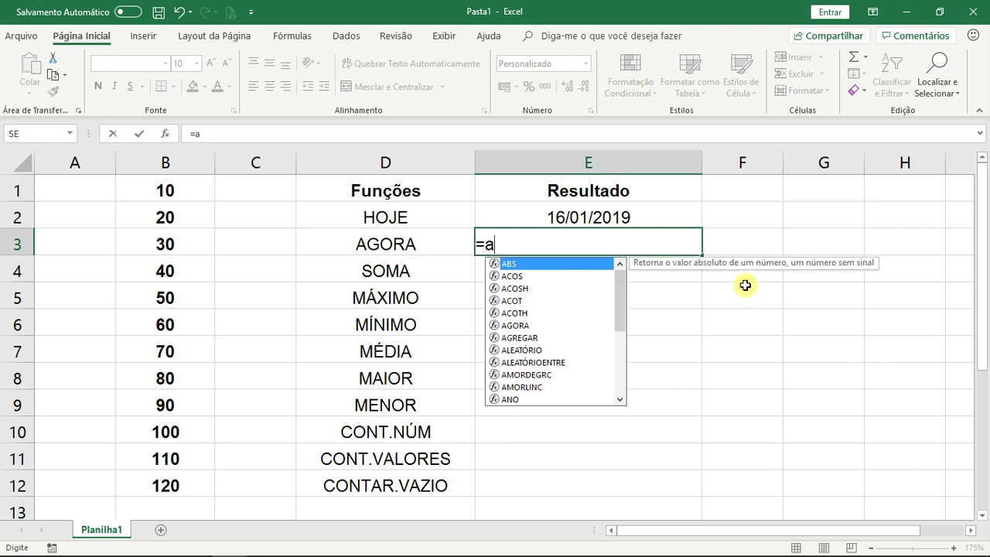
pyautogui.moveTo(617, 305); pyautogui.dragTo(613, 282)
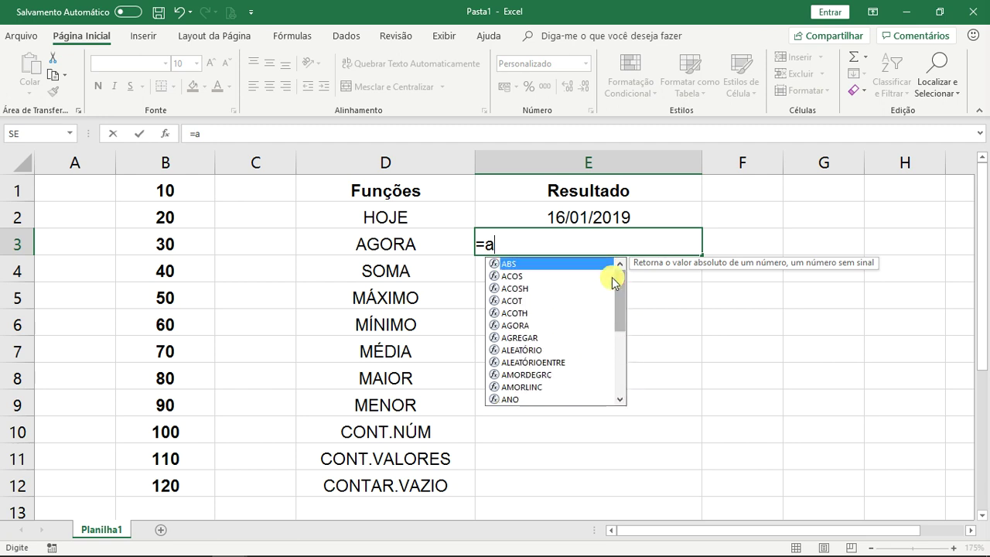
pyautogui.write('g')
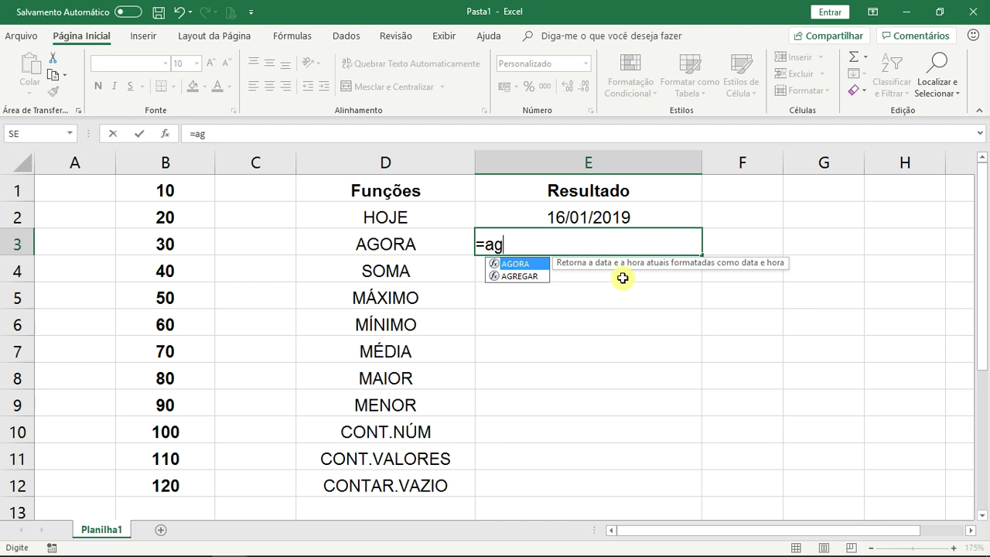
pyautogui.press('Down')
pyautogui.press('Up')
pyautogui.press('Down')
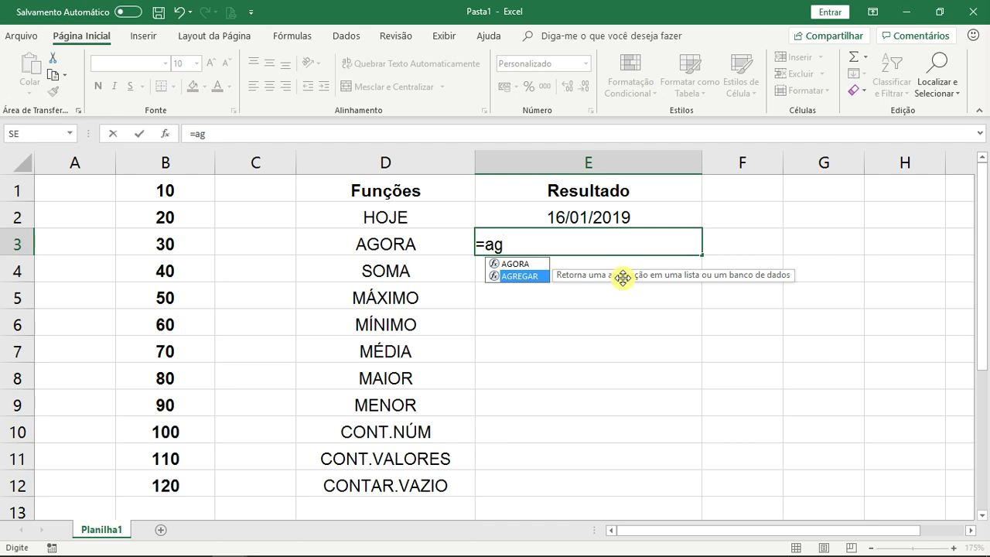
pyautogui.press('Up')
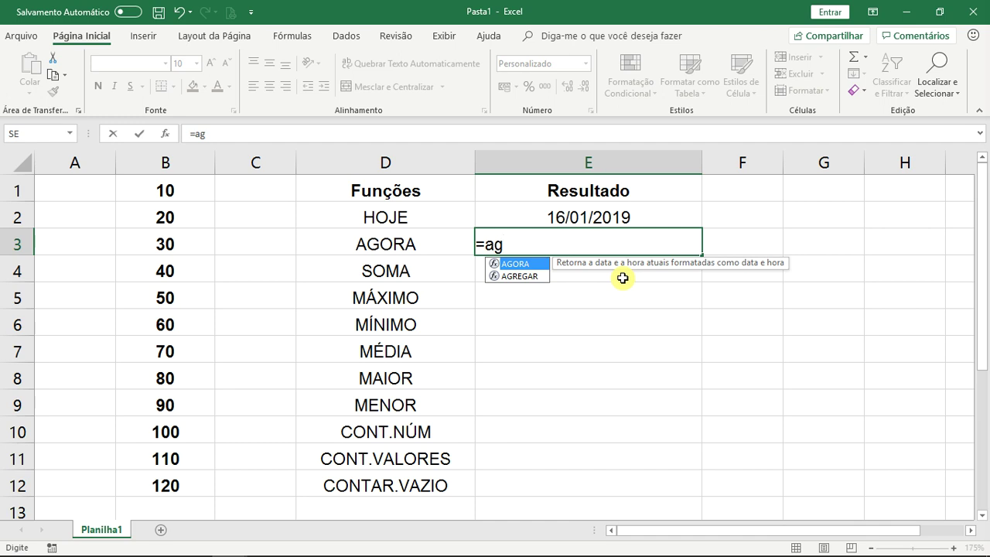
pyautogui.press('Tab')
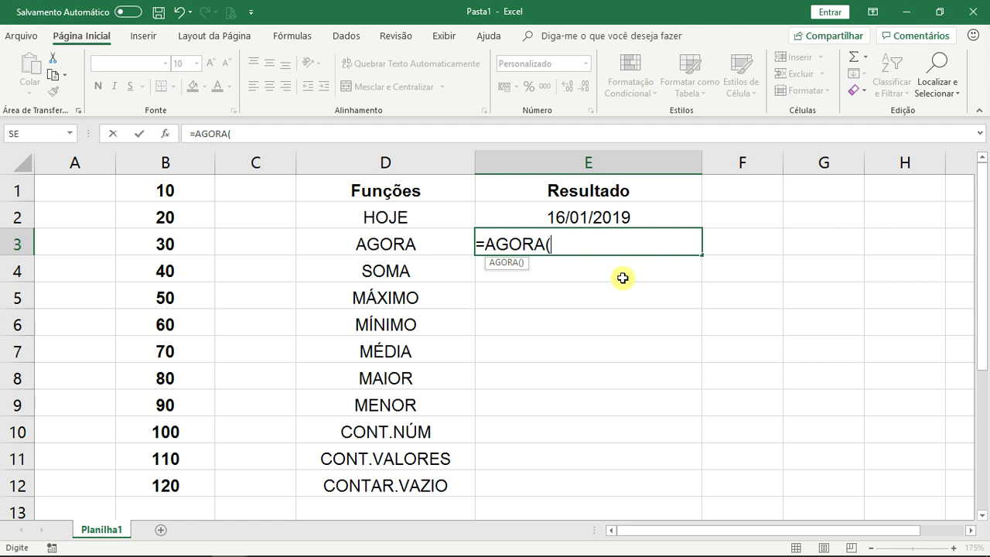
pyautogui.write(')')
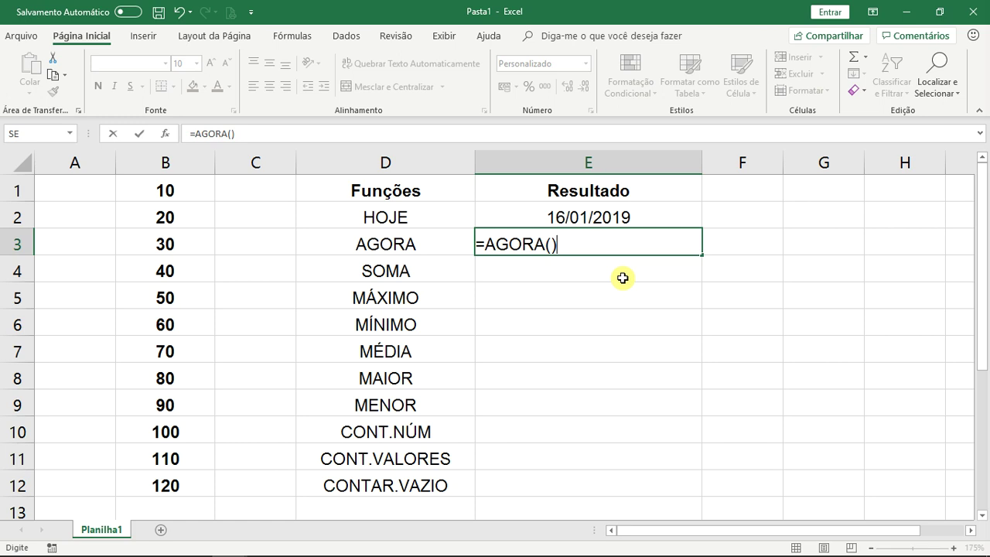
pyautogui.press('Return')
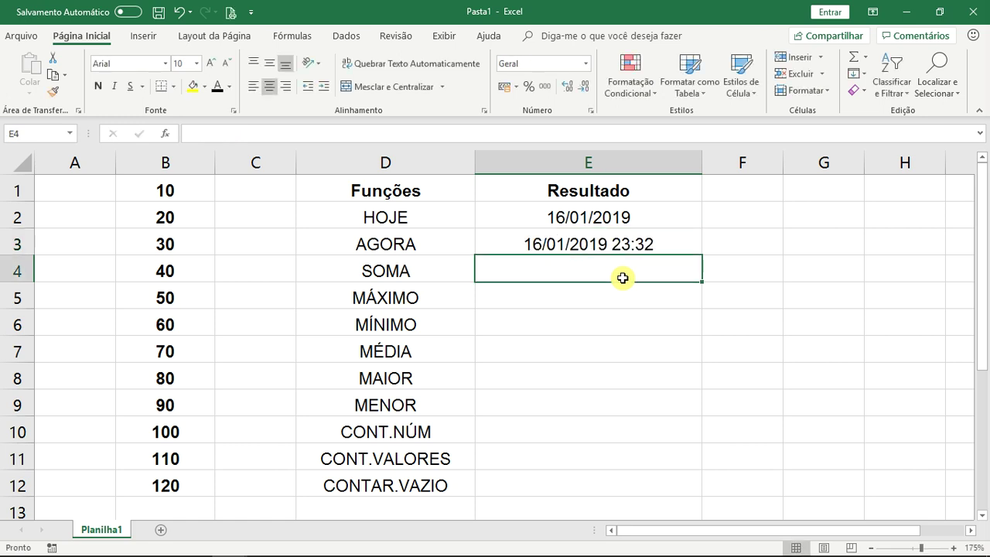
pyautogui.click(588, 244)
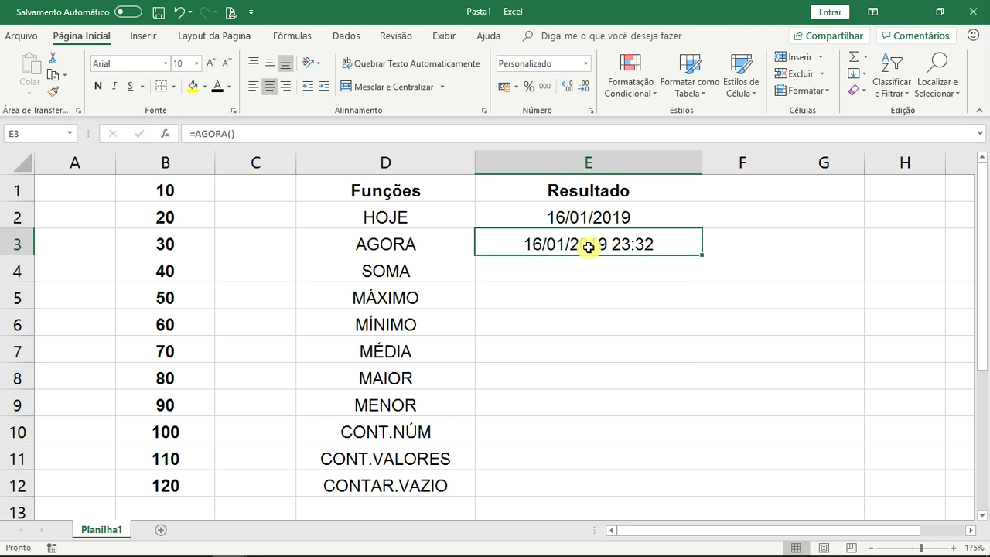
# Total B1:B12 in cell E4 with the SOMA function and select that range to compare its summary statistics.
pyautogui.click(626, 264)
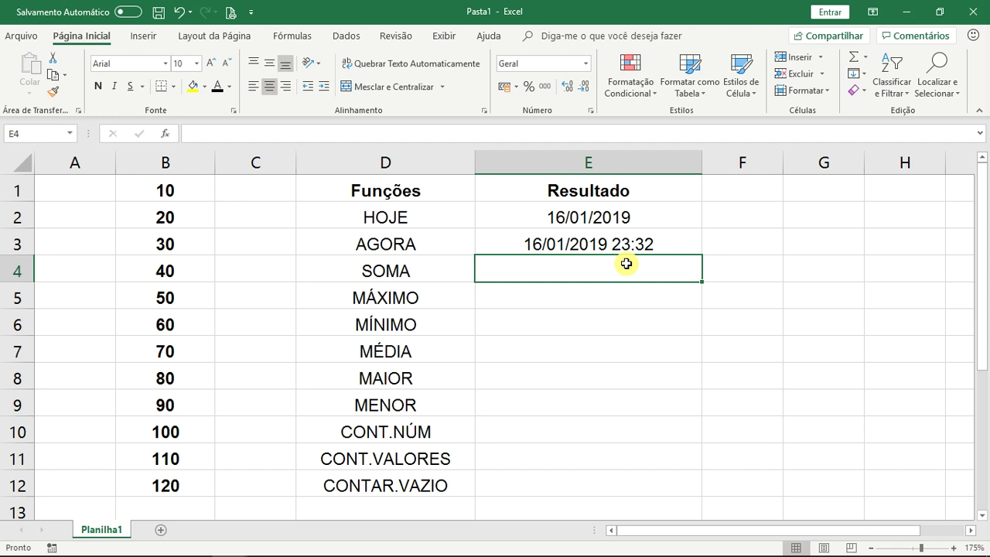
pyautogui.write('=so')
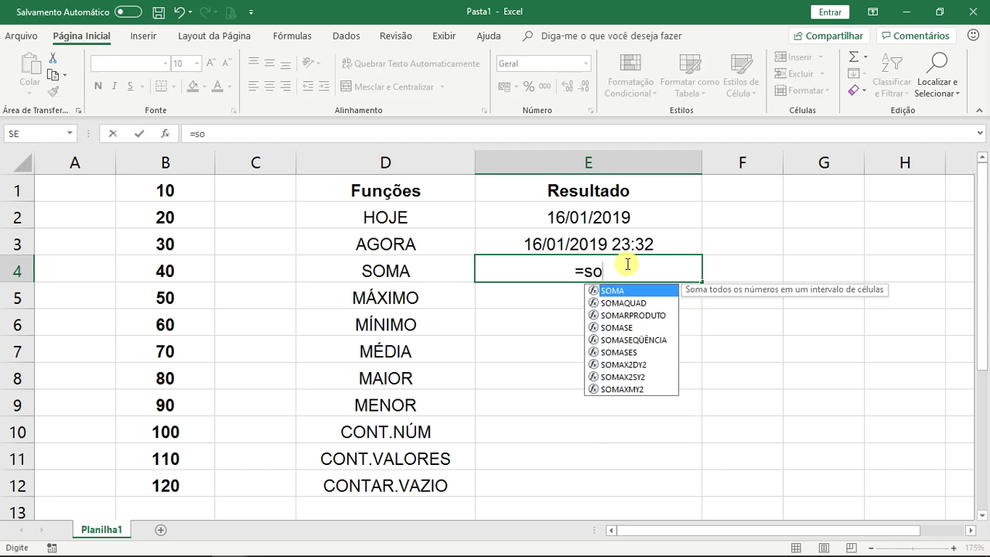
pyautogui.write('ma')
pyautogui.press('Tab')
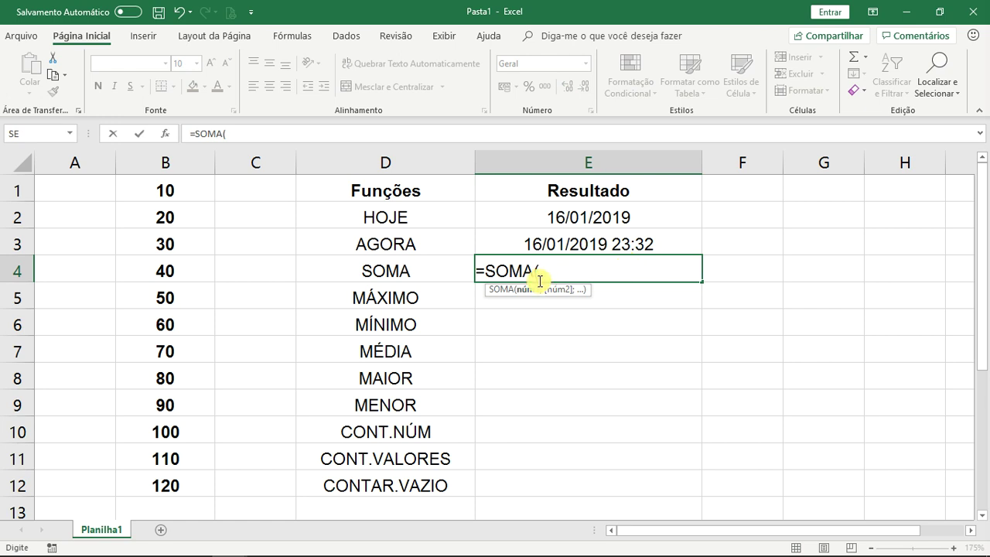
pyautogui.moveTo(194, 185); pyautogui.dragTo(182, 475)
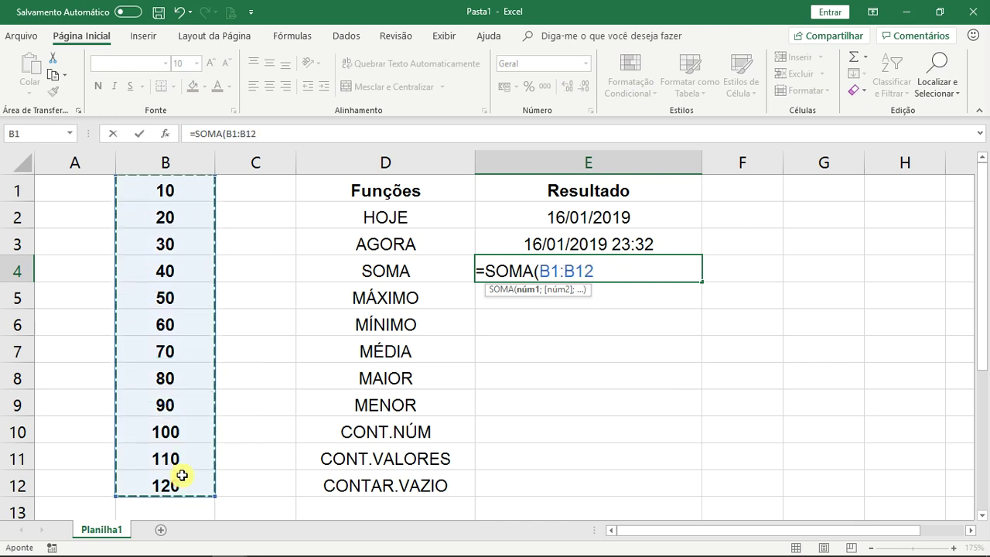
pyautogui.write(')')
pyautogui.press('Return')
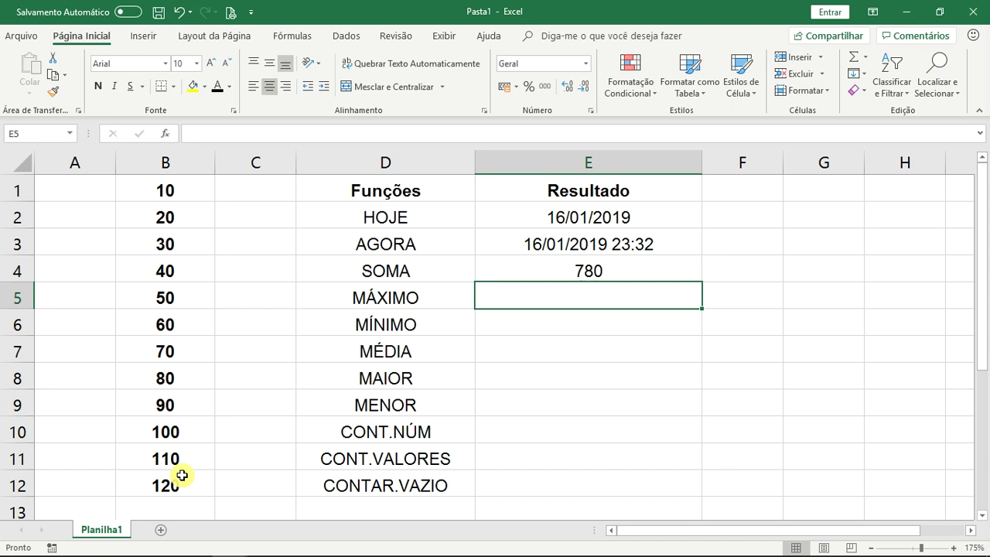
pyautogui.moveTo(178, 191); pyautogui.dragTo(173, 478)
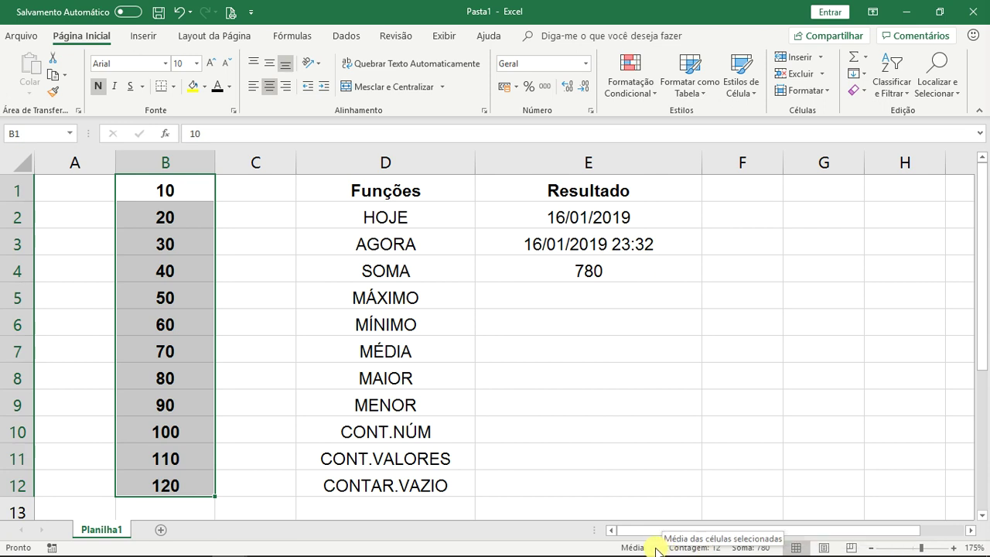
# Find the largest value of B1:B12 in cell E5 with the MÁXIMO function.
pyautogui.click(607, 301)
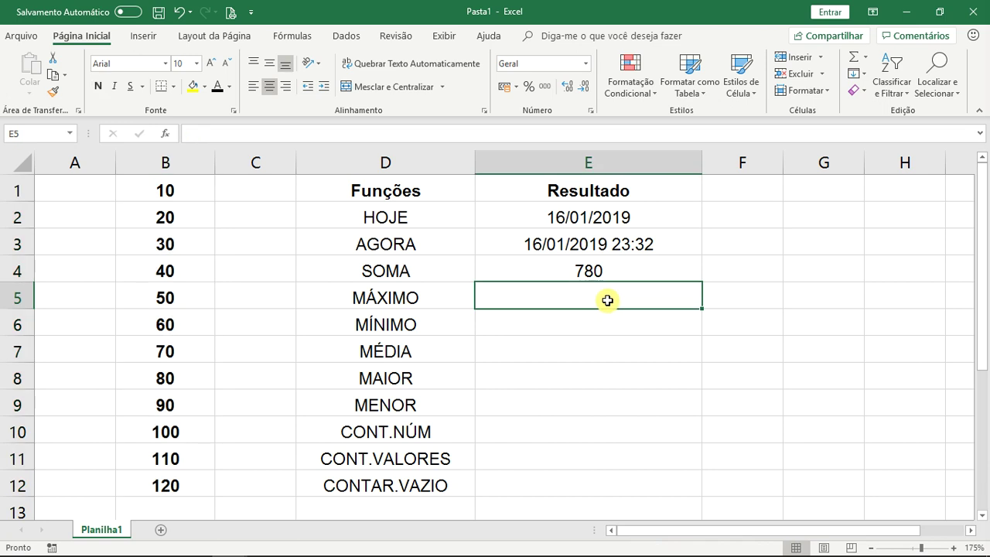
pyautogui.write('=m')
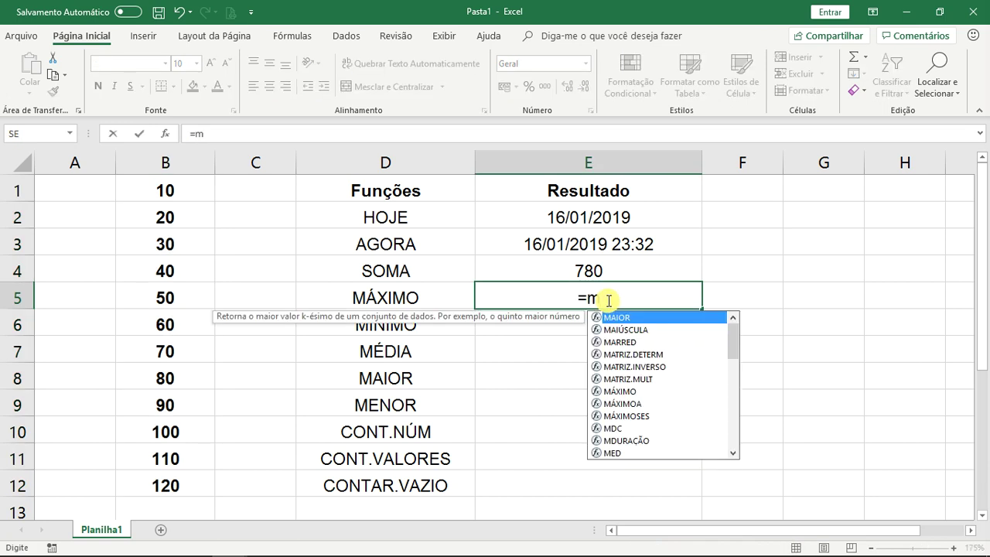
pyautogui.write('áximo')
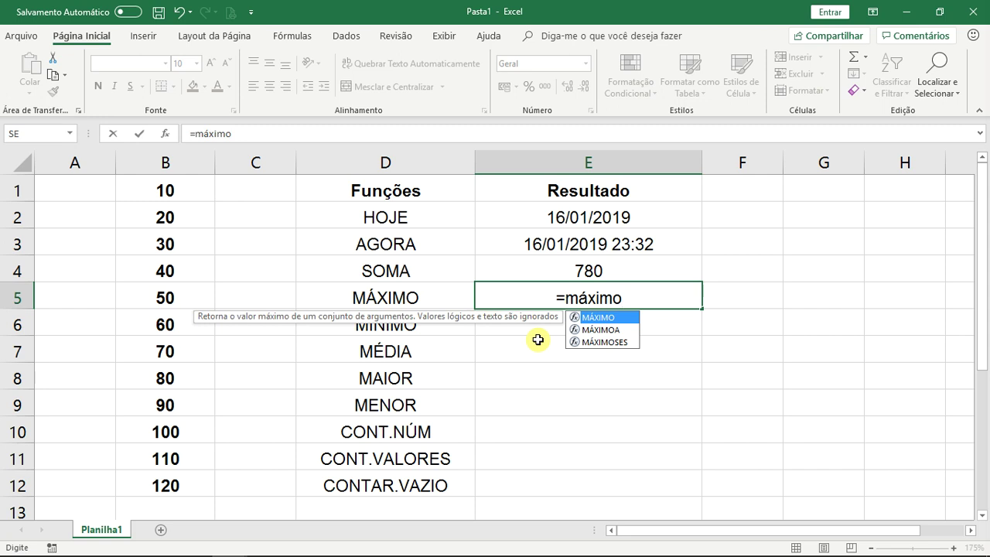
pyautogui.press('Tab')
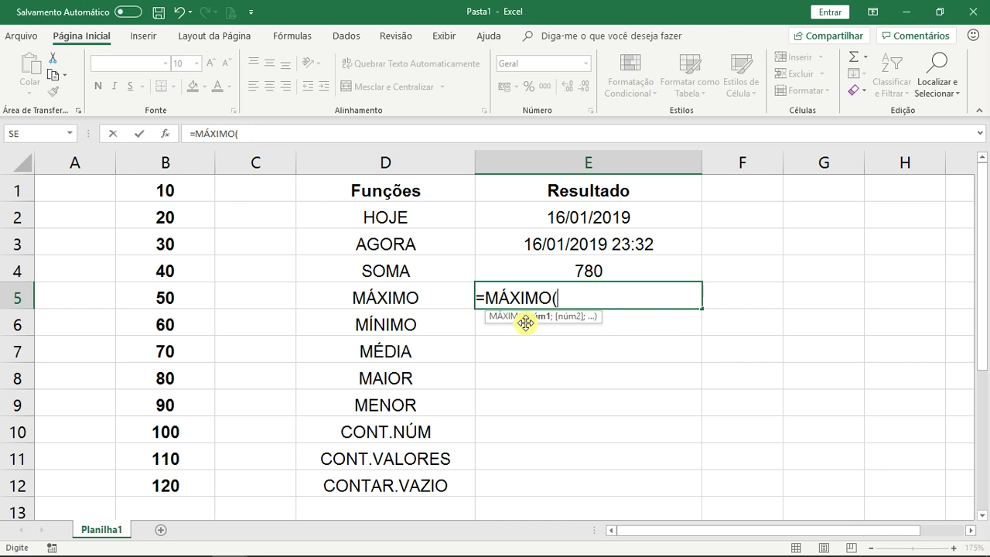
pyautogui.moveTo(184, 191); pyautogui.dragTo(152, 482)
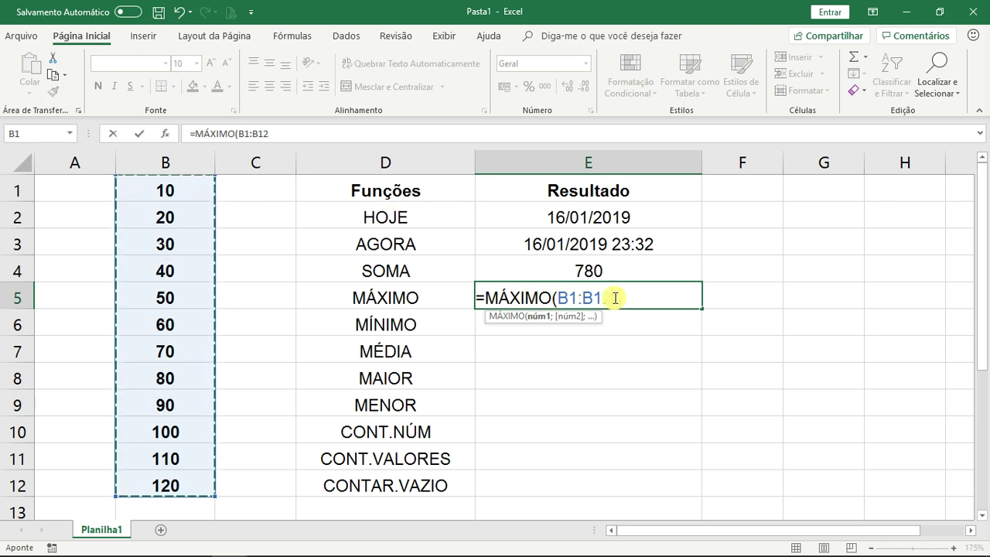
pyautogui.press('Return')
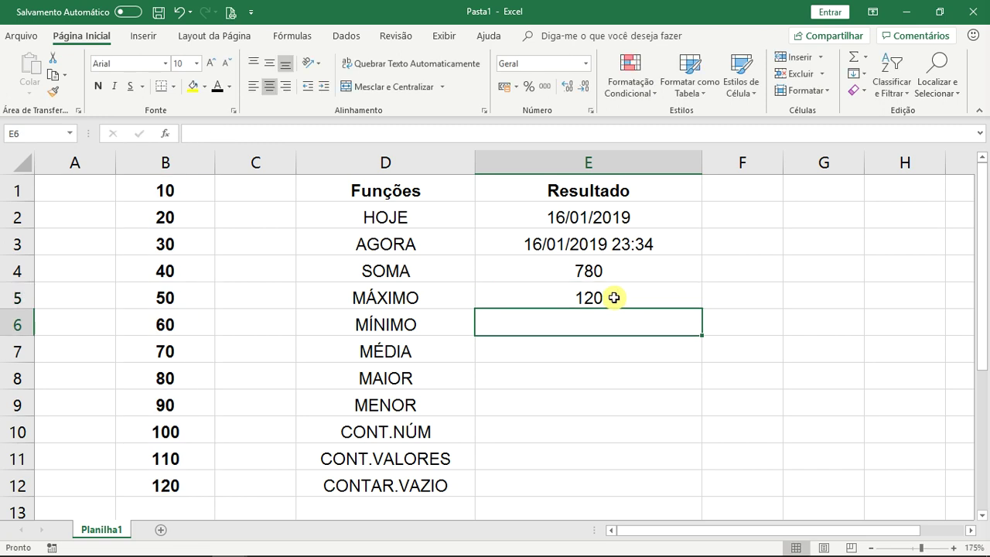
# Find the smallest value of B1:B12 in cell E6 with the MÍNIMO function and compare it with cell B1.
pyautogui.click(174, 484)
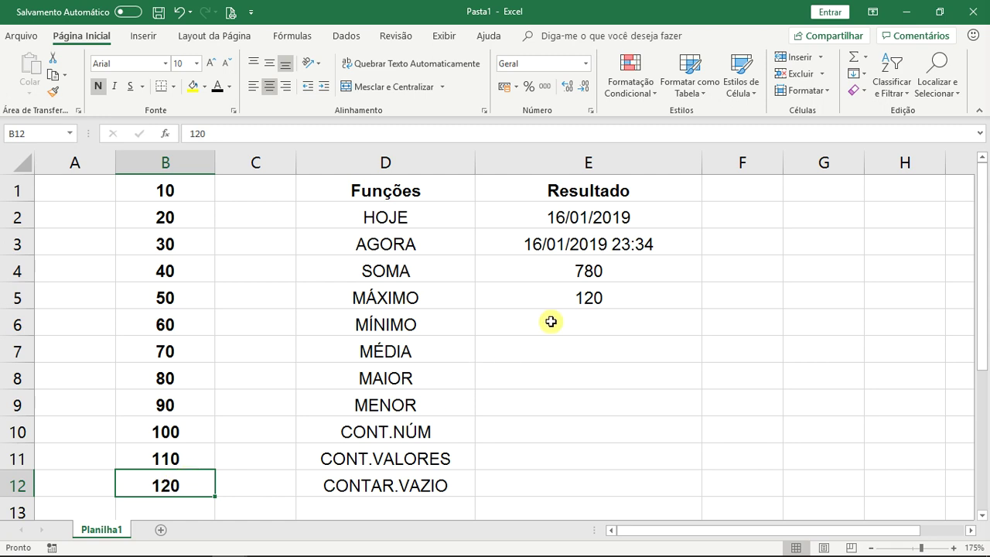
pyautogui.click(601, 328)
pyautogui.write('=mín')
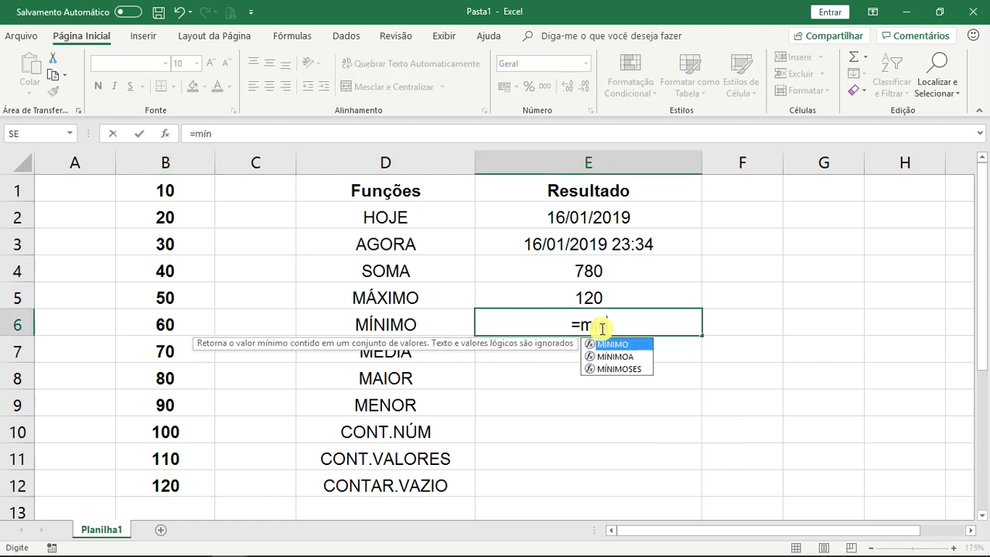
pyautogui.press('Tab')
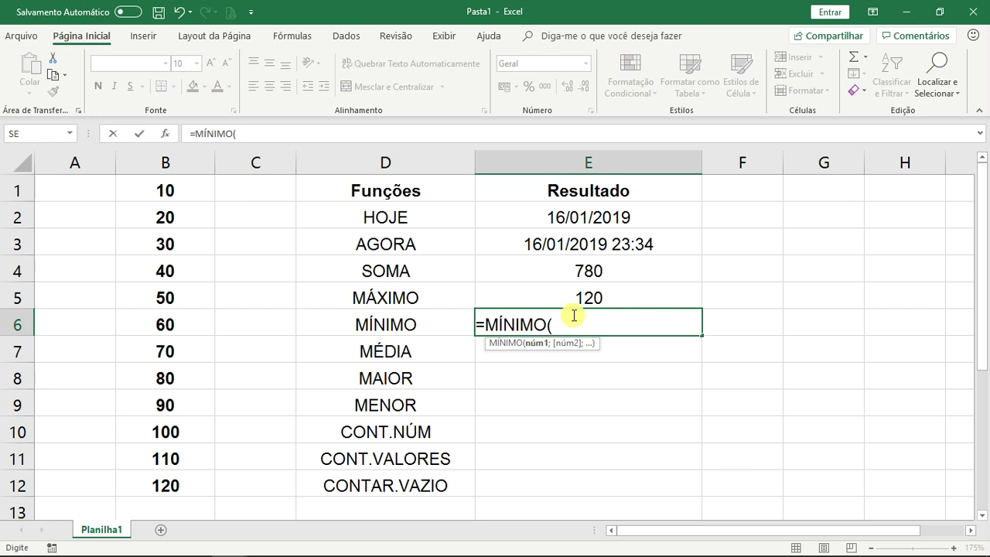
pyautogui.moveTo(163, 190); pyautogui.dragTo(171, 486)
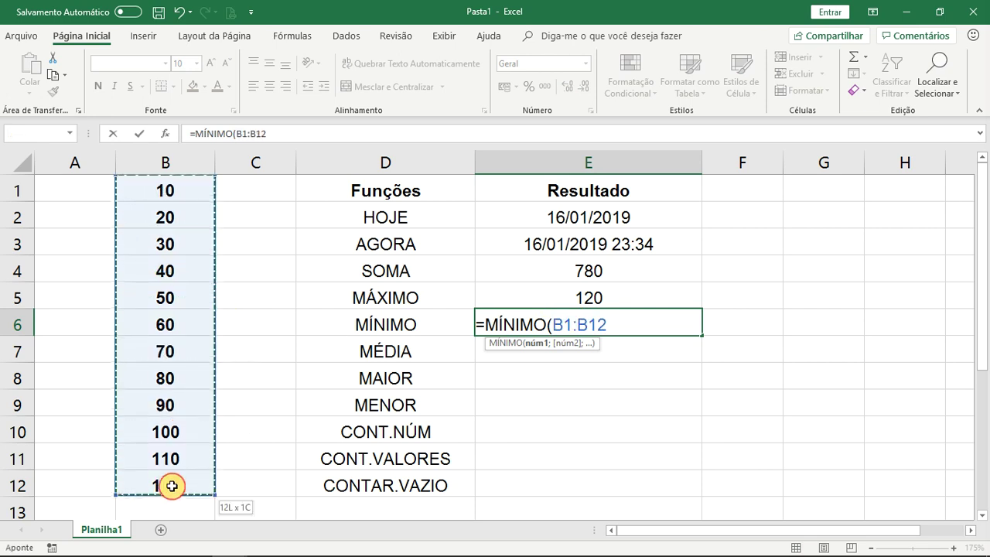
pyautogui.write(')')
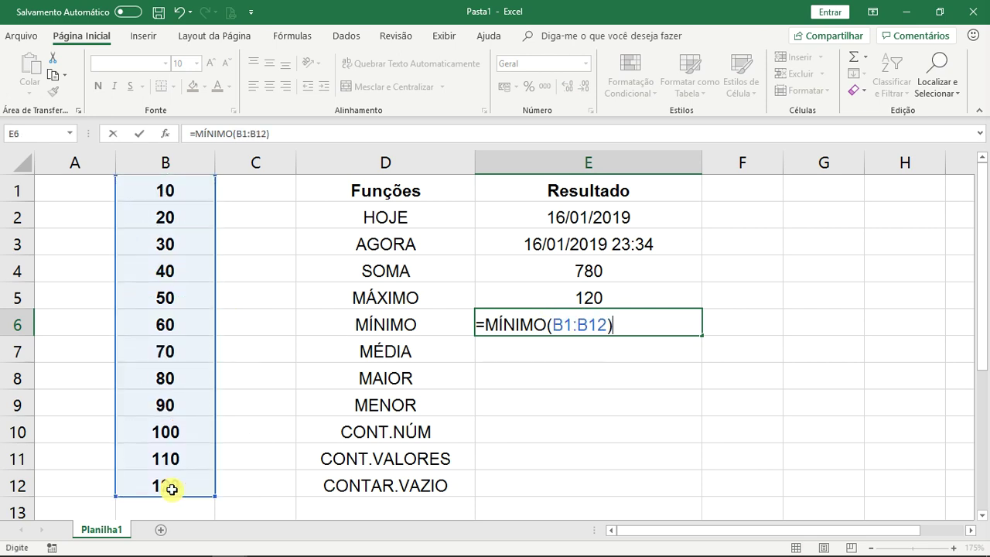
pyautogui.press('Return')
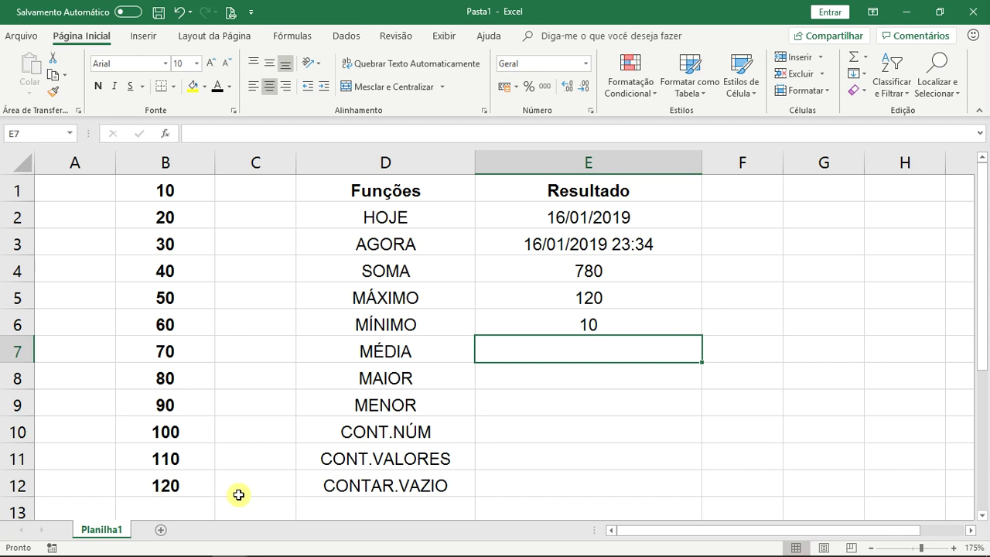
pyautogui.click(610, 320)
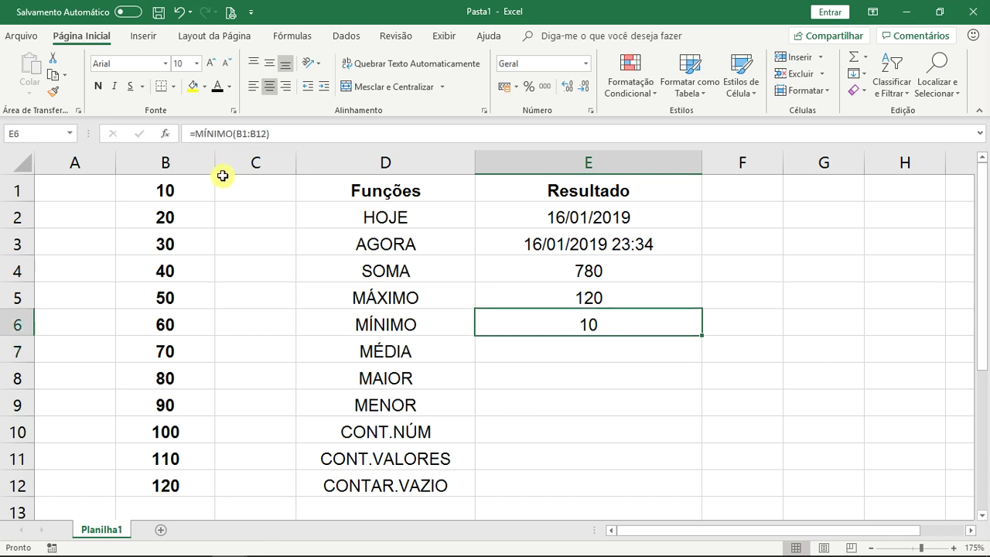
pyautogui.click(173, 187)
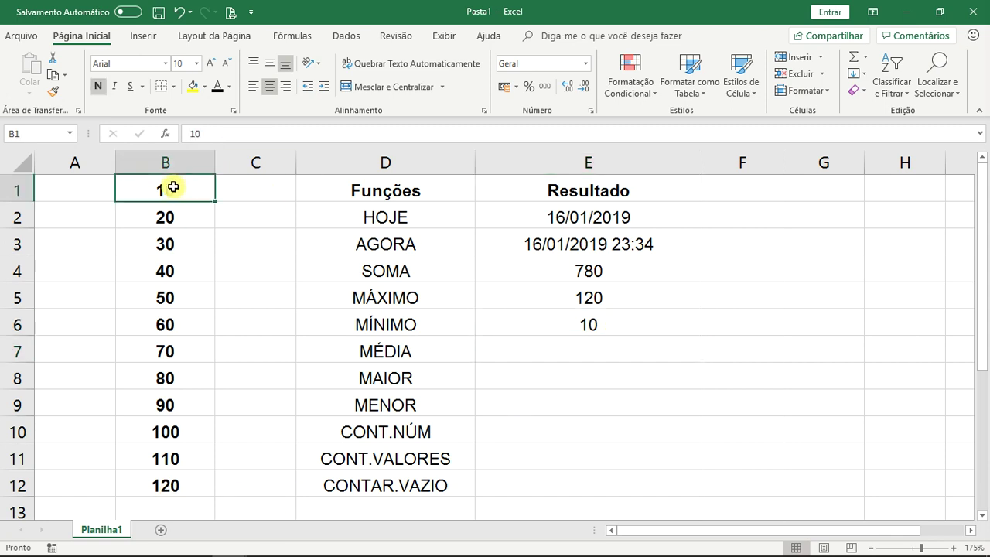
# Average B1:B12 in cell E7 with the MÉDIA function and select that range to compare its summary statistics.
pyautogui.click(553, 352)
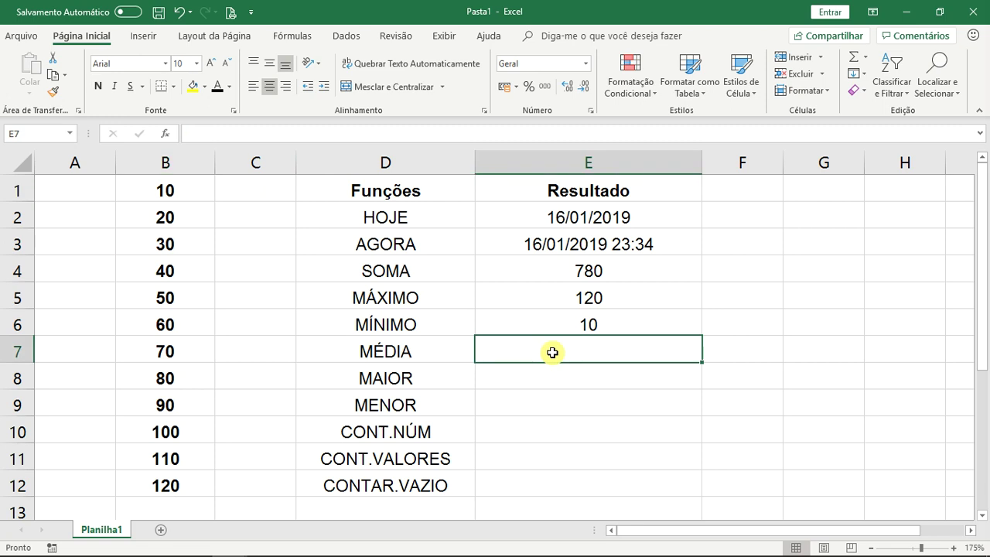
pyautogui.write('=média')
pyautogui.press('Tab')
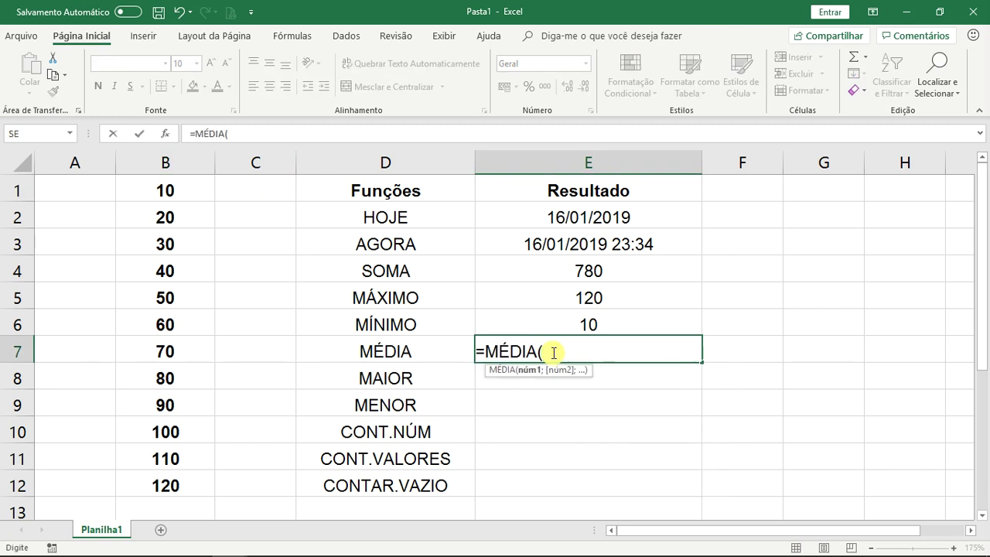
pyautogui.moveTo(165, 191); pyautogui.dragTo(182, 488)
pyautogui.write(')')
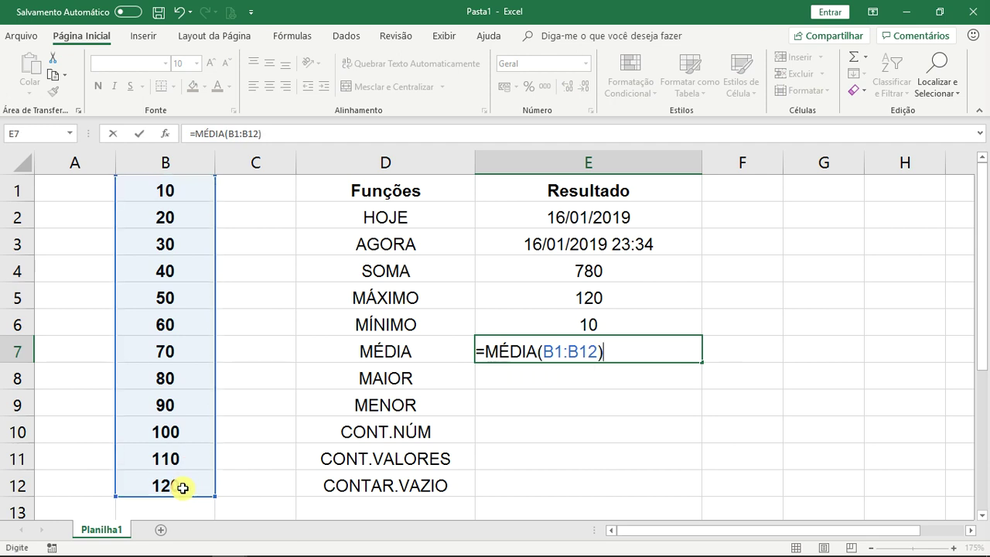
pyautogui.press('Return')
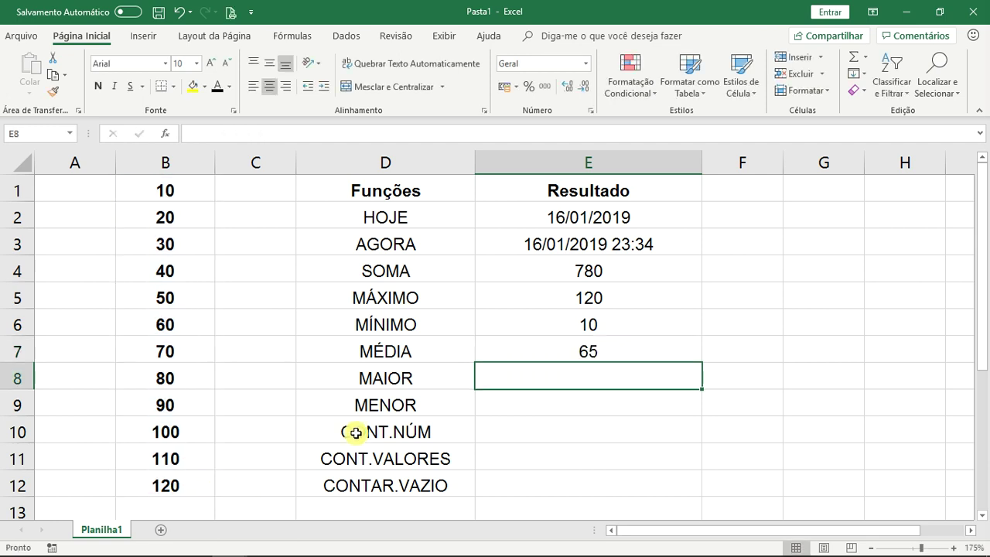
pyautogui.click(576, 344)
pyautogui.moveTo(155, 188); pyautogui.dragTo(179, 485)
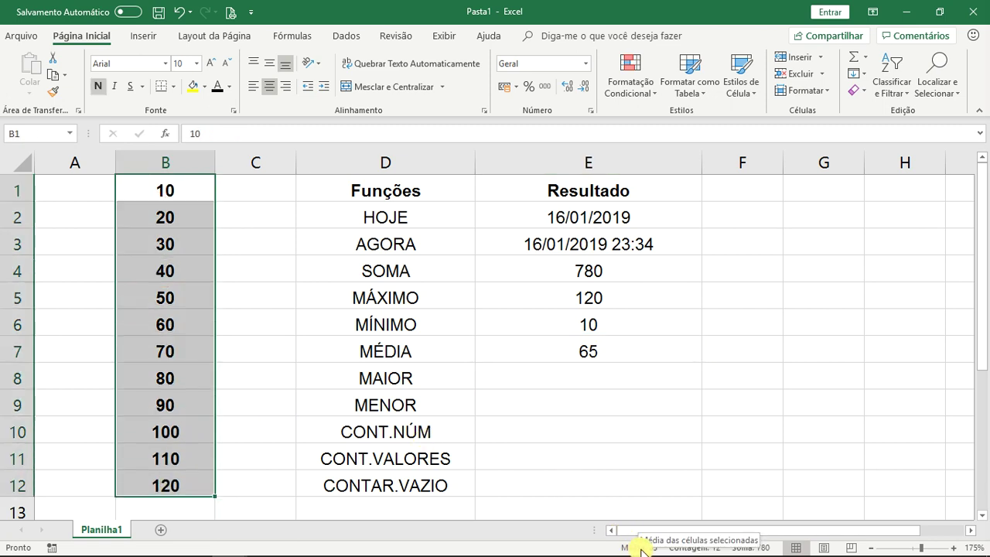
# Examine the MAIOR and MENOR rows alongside the MÁXIMO formula in E5 and the numbers in B1:B12.
pyautogui.click(600, 374)
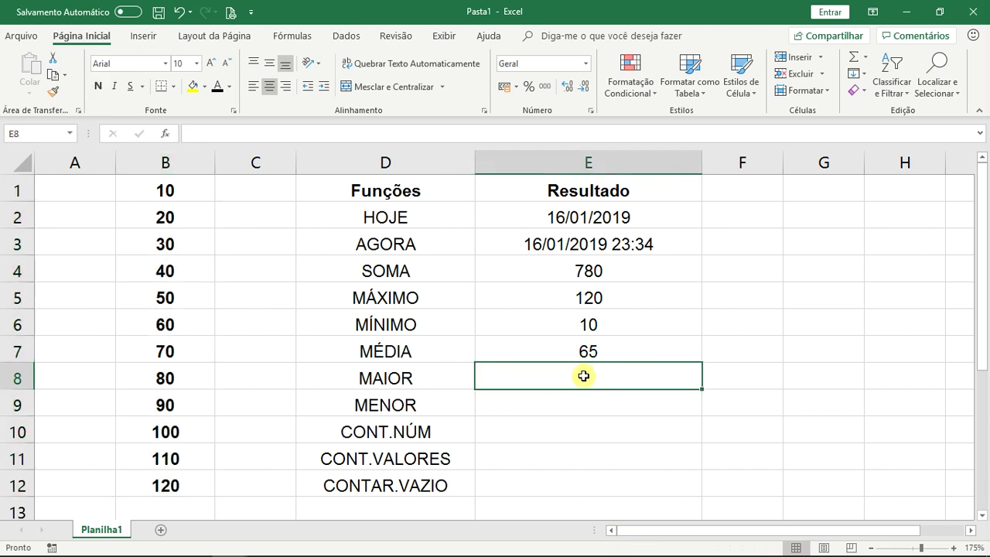
pyautogui.click(457, 377)
pyautogui.click(448, 403)
pyautogui.click(542, 390)
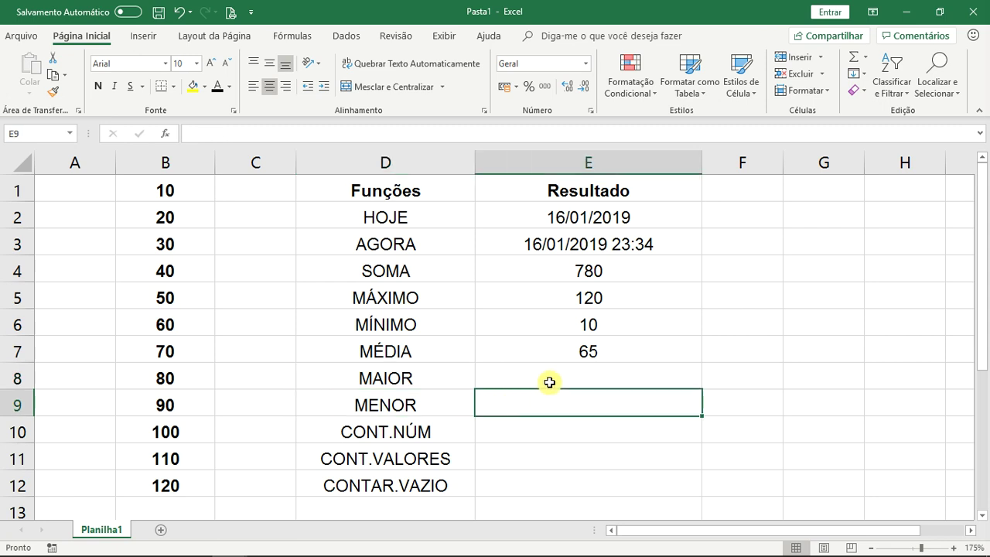
pyautogui.click(547, 379)
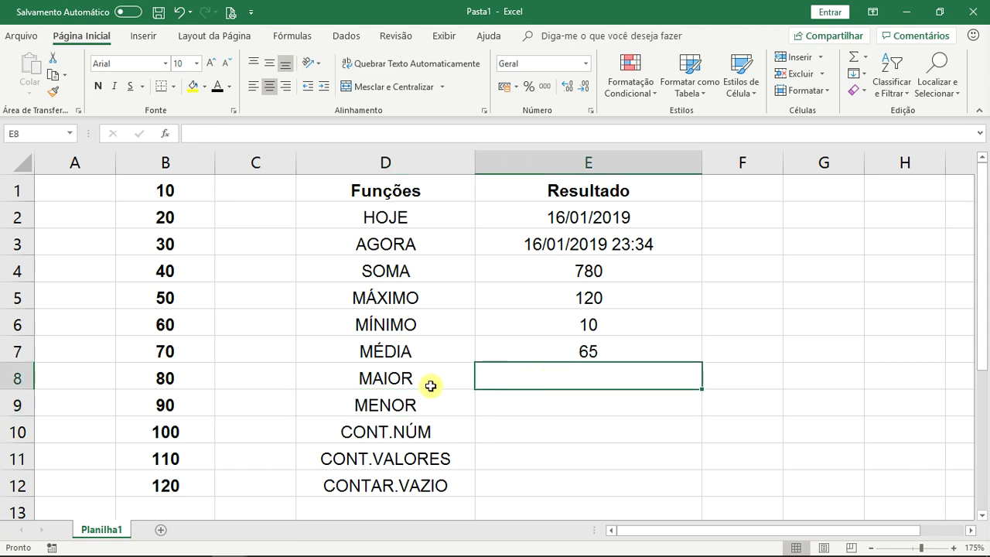
pyautogui.click(413, 296)
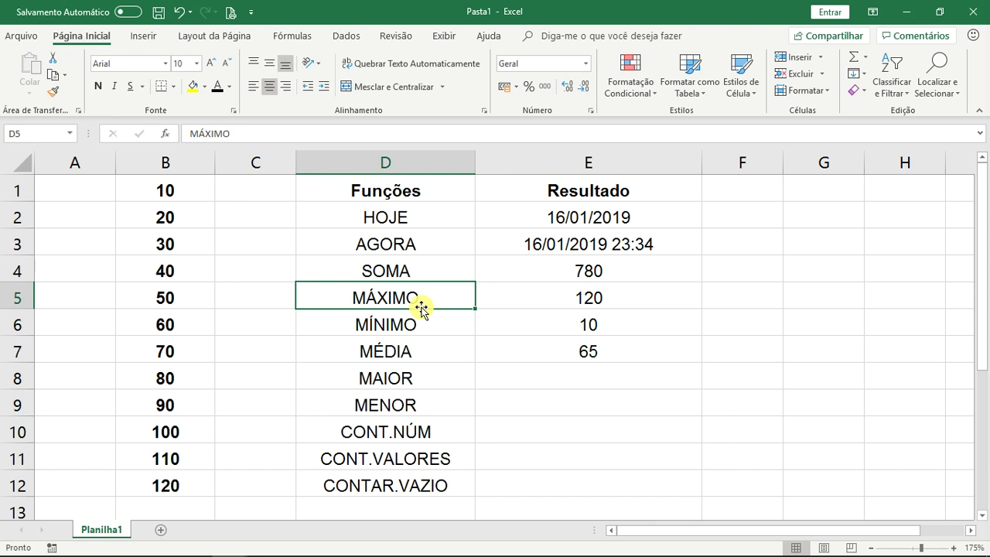
pyautogui.click(507, 301)
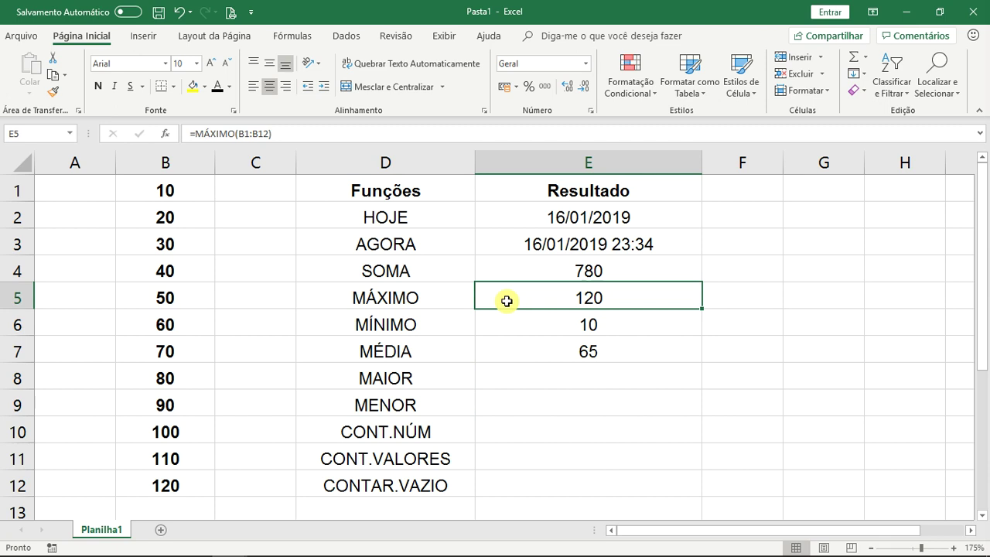
pyautogui.click(575, 381)
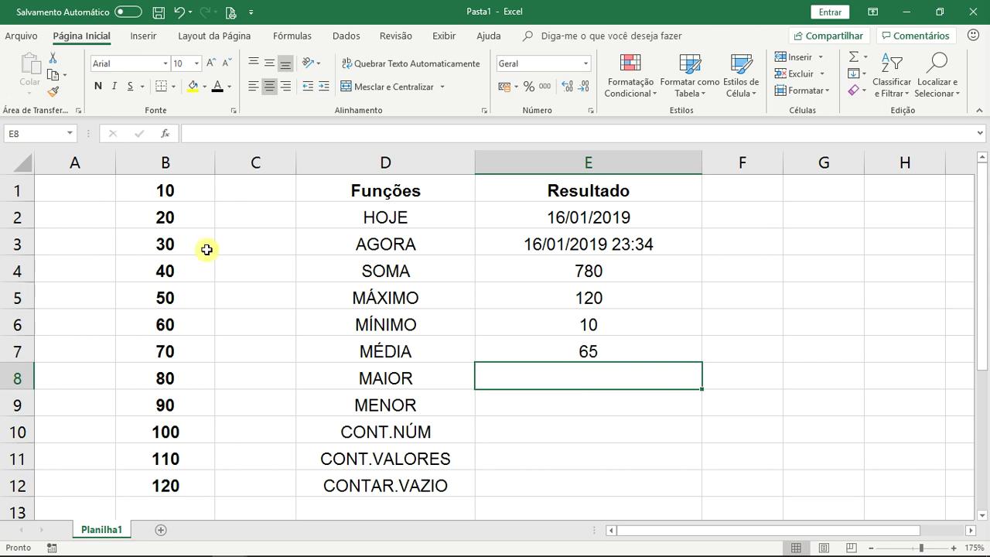
pyautogui.moveTo(148, 188); pyautogui.dragTo(187, 485)
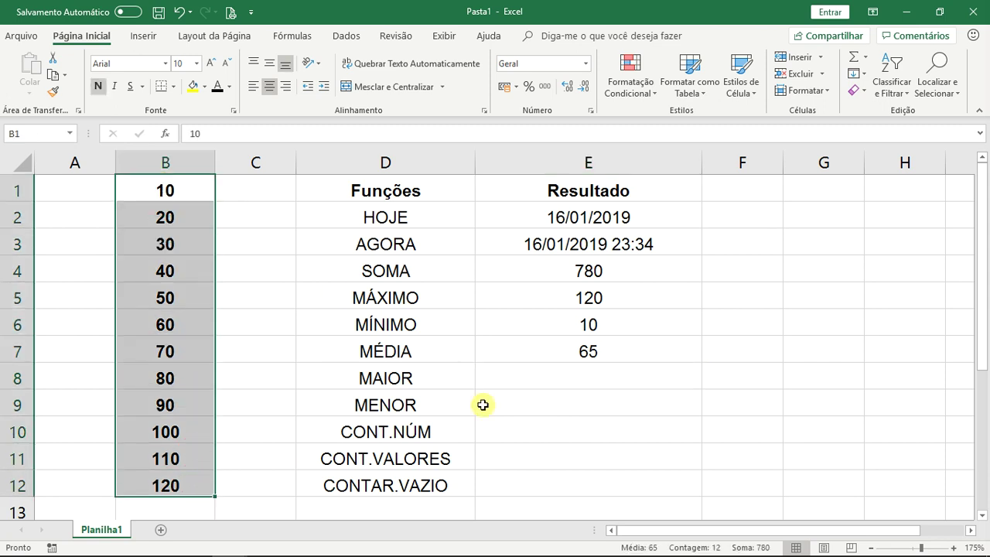
# Enter =MAIOR(B1:B12;3) in cell E8 to get the third-largest value and check it against cells B10 to B12.
pyautogui.click(515, 379)
pyautogui.write('=maior')
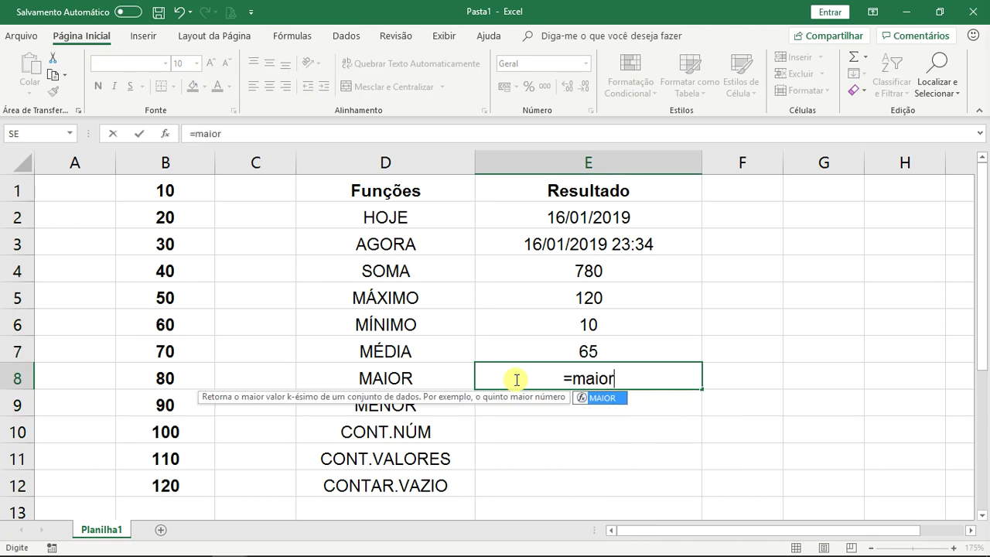
pyautogui.press('Tab')
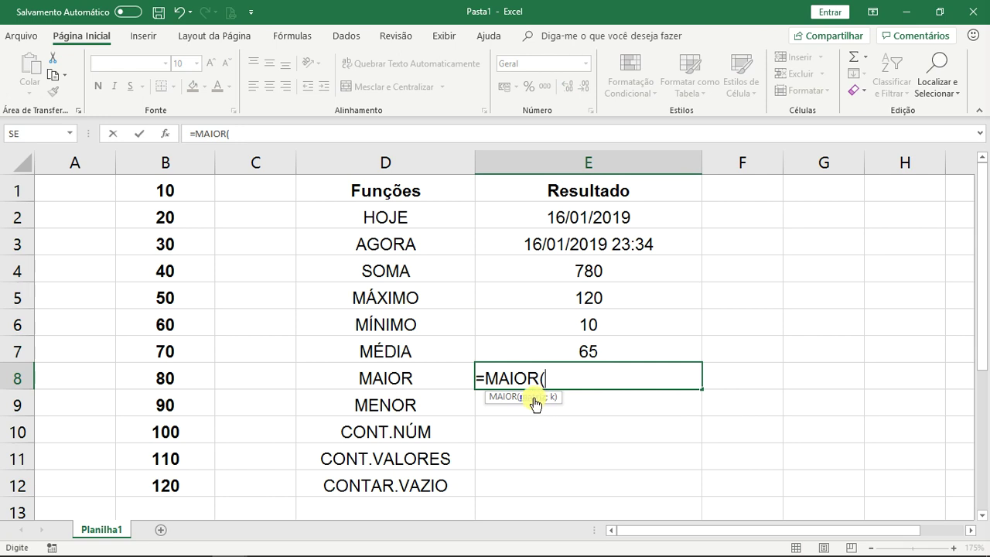
pyautogui.moveTo(178, 189); pyautogui.dragTo(195, 481)
pyautogui.write(';')
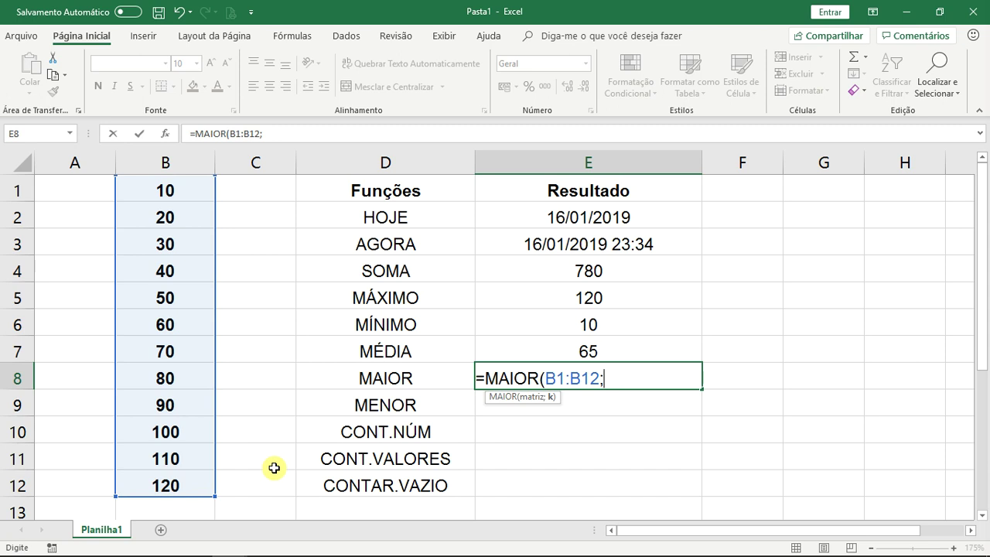
pyautogui.write('3)')
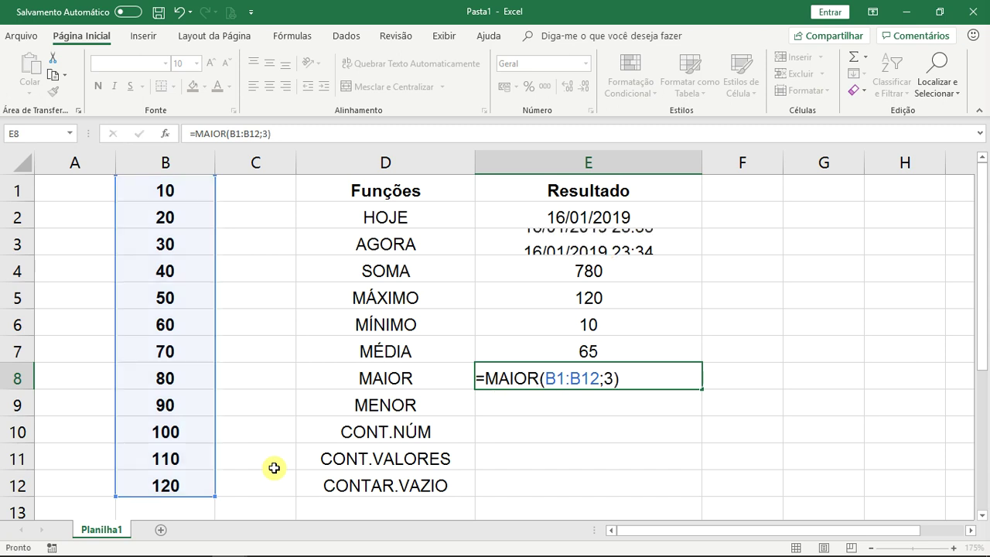
pyautogui.press('Return')
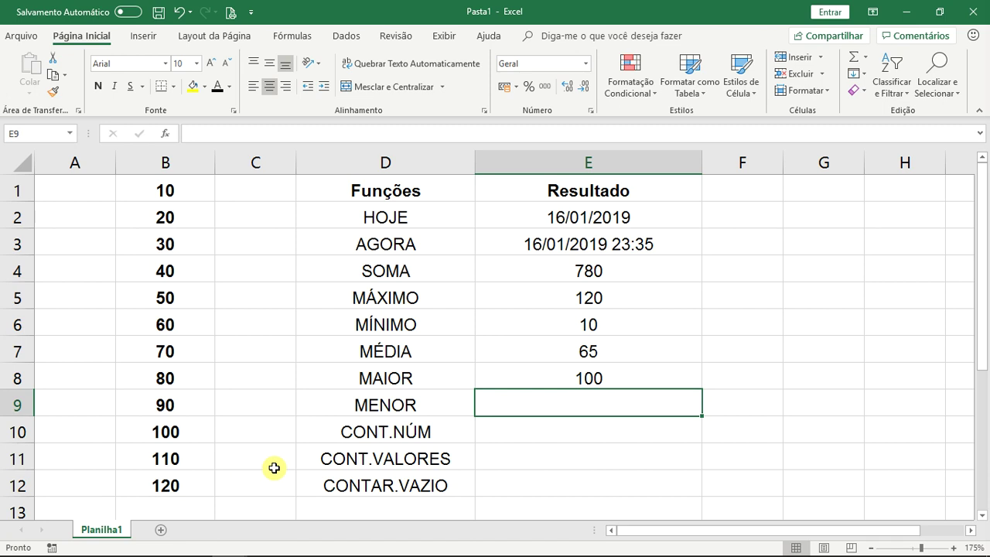
pyautogui.click(636, 377)
pyautogui.click(177, 434)
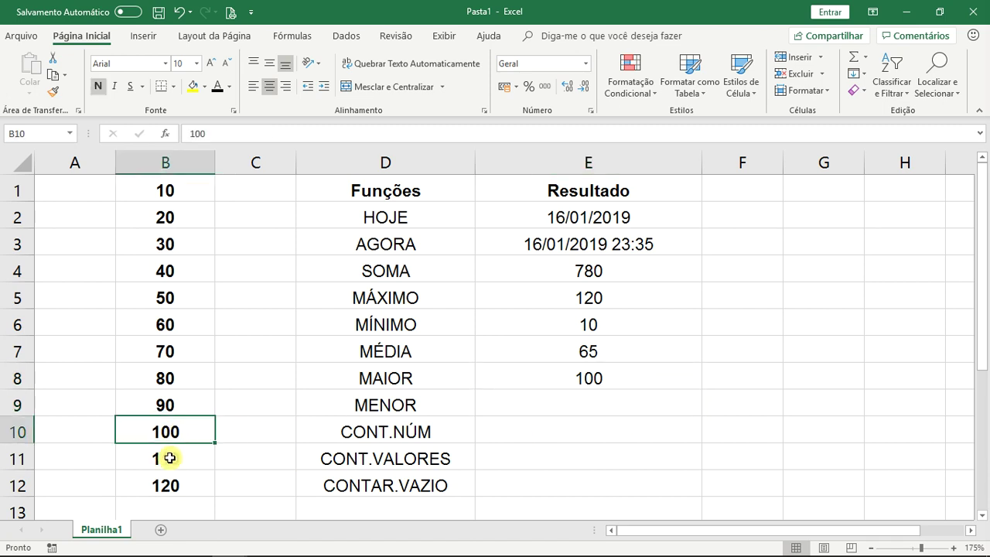
pyautogui.click(181, 485)
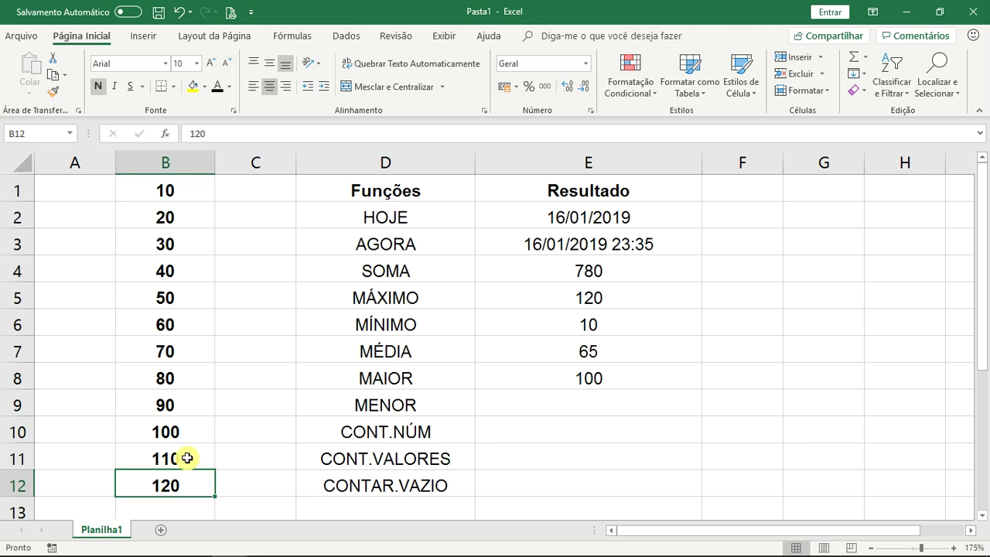
pyautogui.click(190, 459)
pyautogui.click(193, 427)
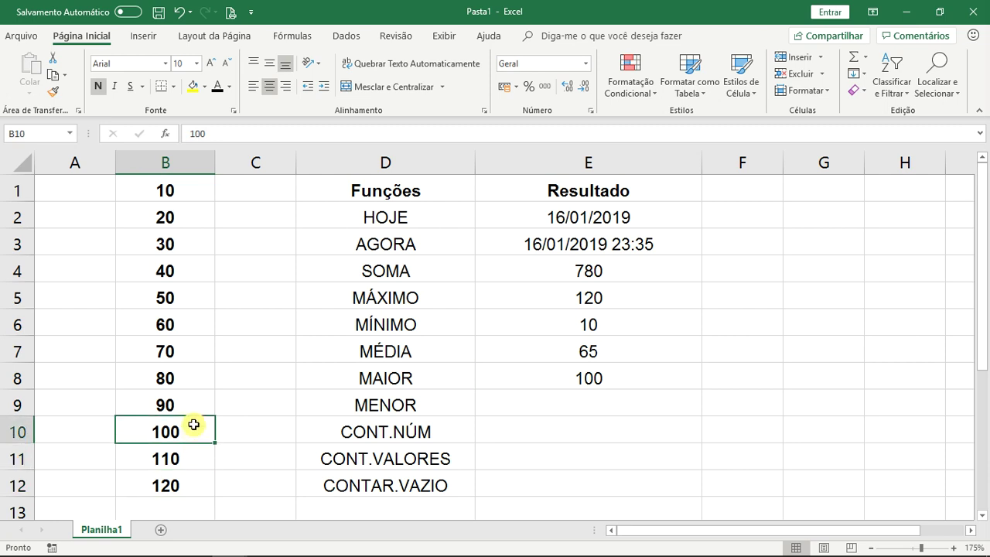
pyautogui.click(575, 376)
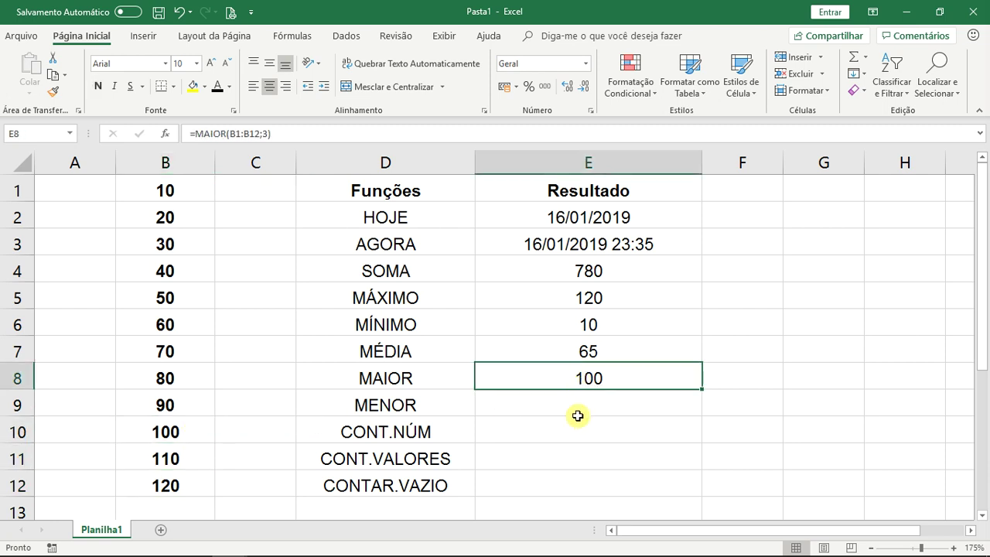
# Enter =MENOR(B1:B12;5) in cell E9 to get the fifth-smallest value and check the resulting cell.
pyautogui.click(584, 408)
pyautogui.write('=m')
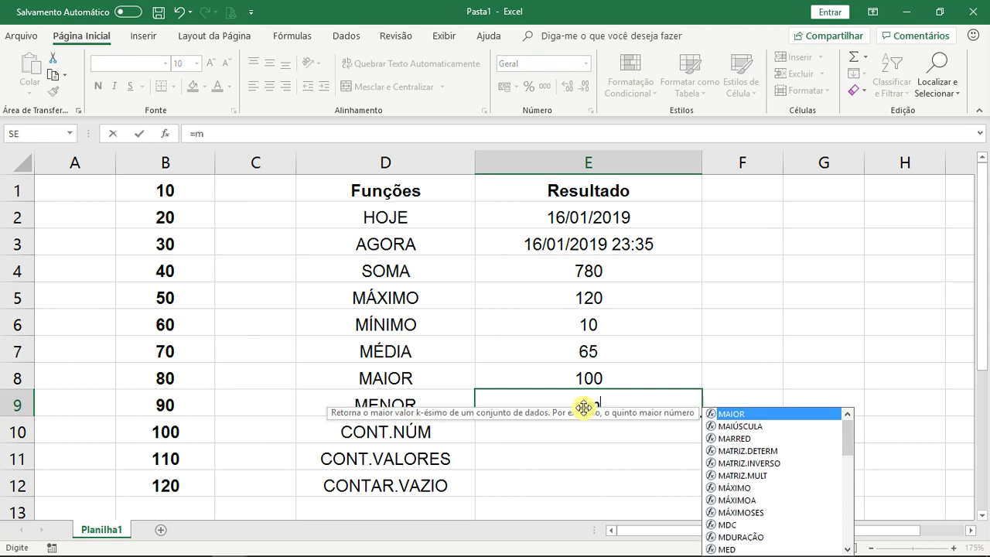
pyautogui.write('enor')
pyautogui.press('Tab')
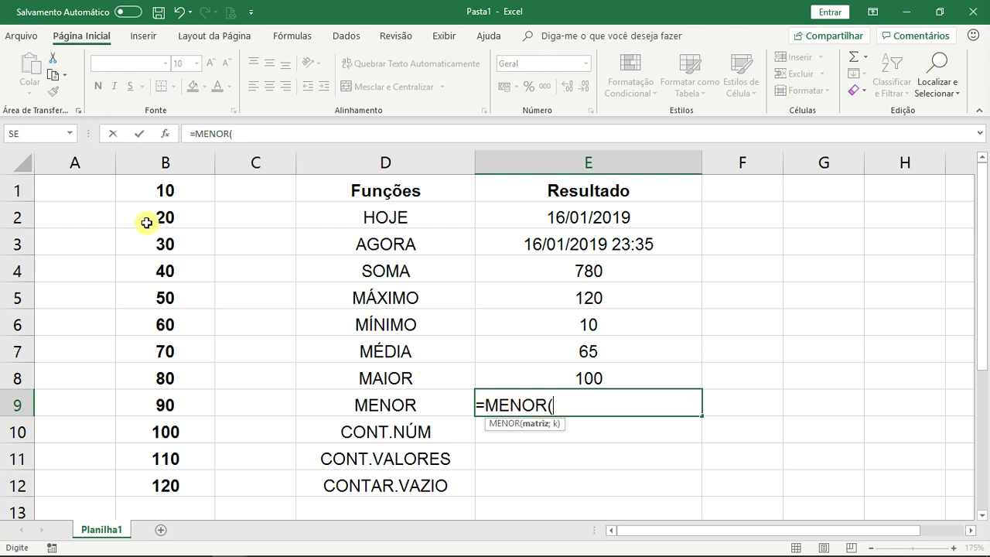
pyautogui.moveTo(172, 186); pyautogui.dragTo(188, 476)
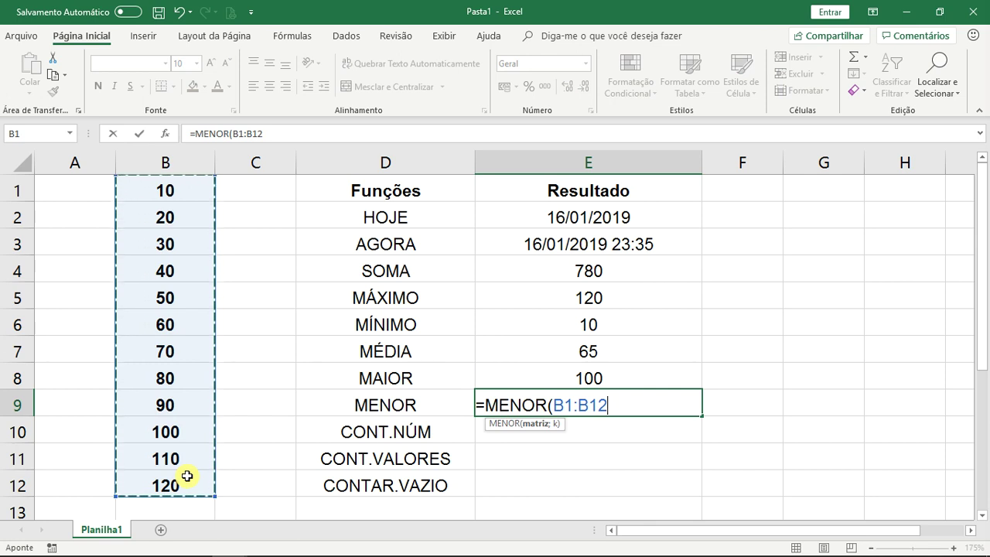
pyautogui.write(';5')
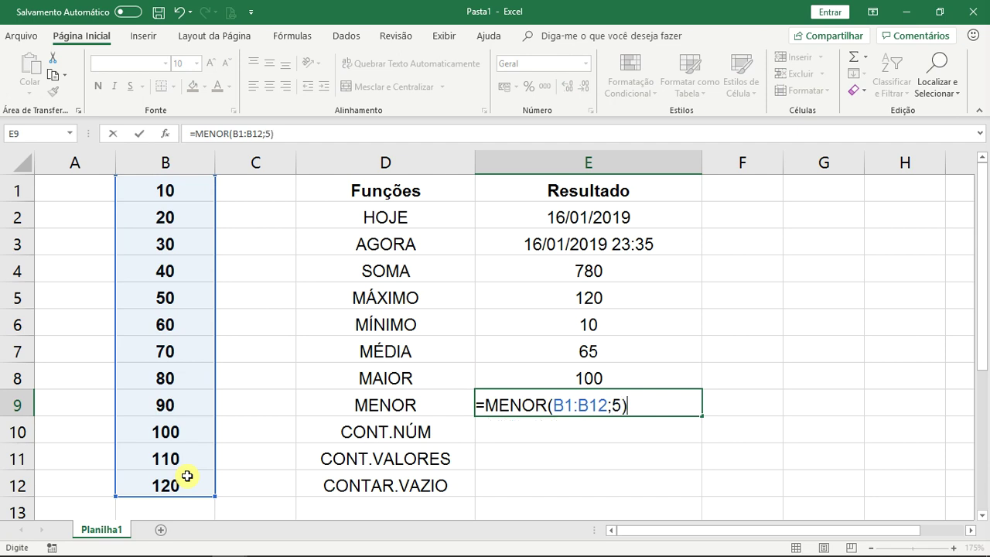
pyautogui.press('Return')
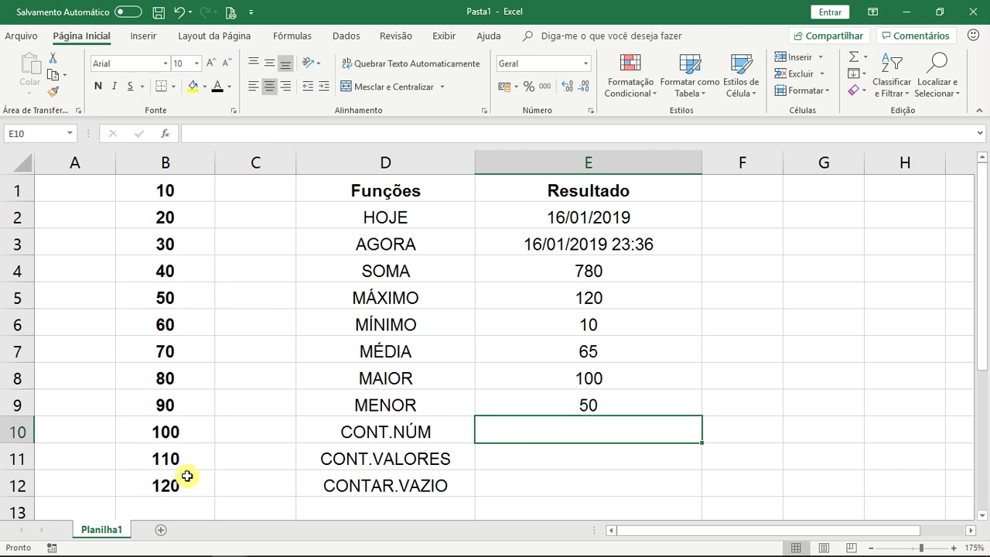
pyautogui.click(623, 400)
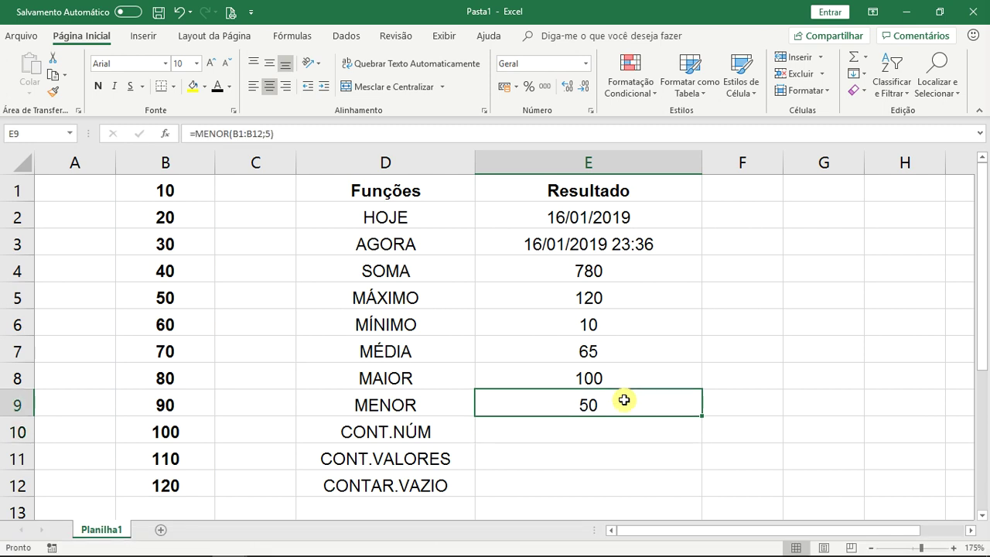
# Count through cells B1 to B5 to check the MENOR result, and review the counting functions listed in D10:D12.
pyautogui.click(186, 299)
pyautogui.click(176, 190)
pyautogui.click(175, 213)
pyautogui.click(166, 243)
pyautogui.click(165, 270)
pyautogui.click(165, 297)
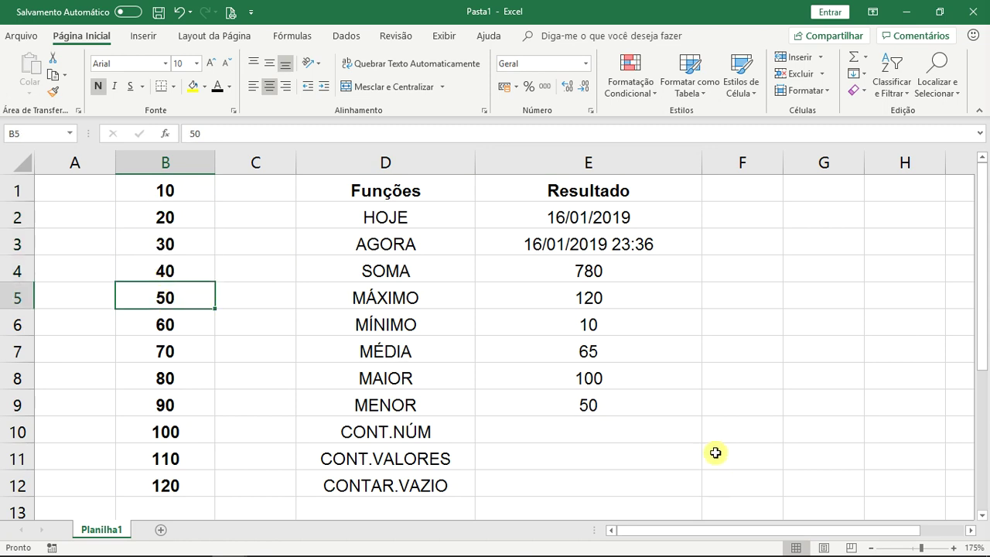
pyautogui.click(607, 427)
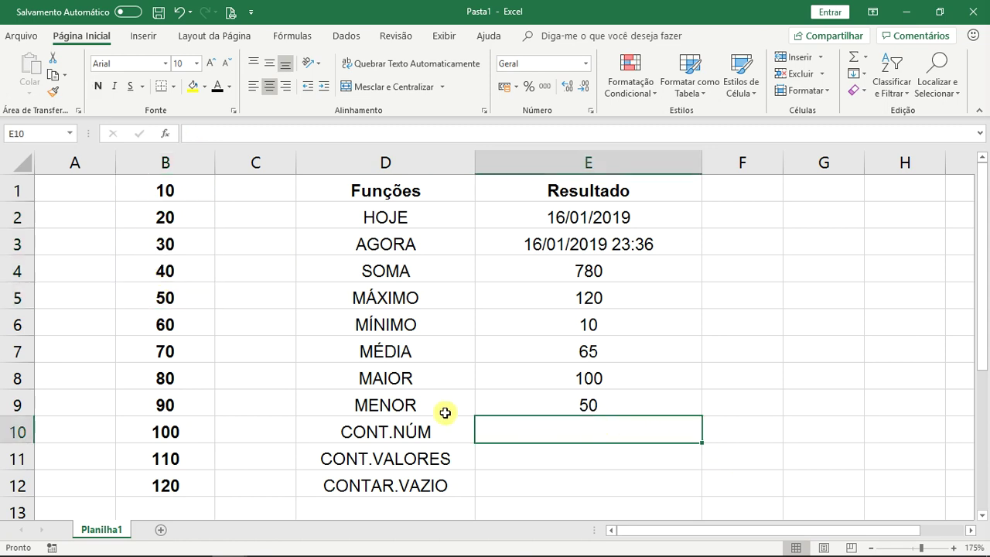
pyautogui.moveTo(403, 426); pyautogui.dragTo(400, 486)
pyautogui.click(414, 434)
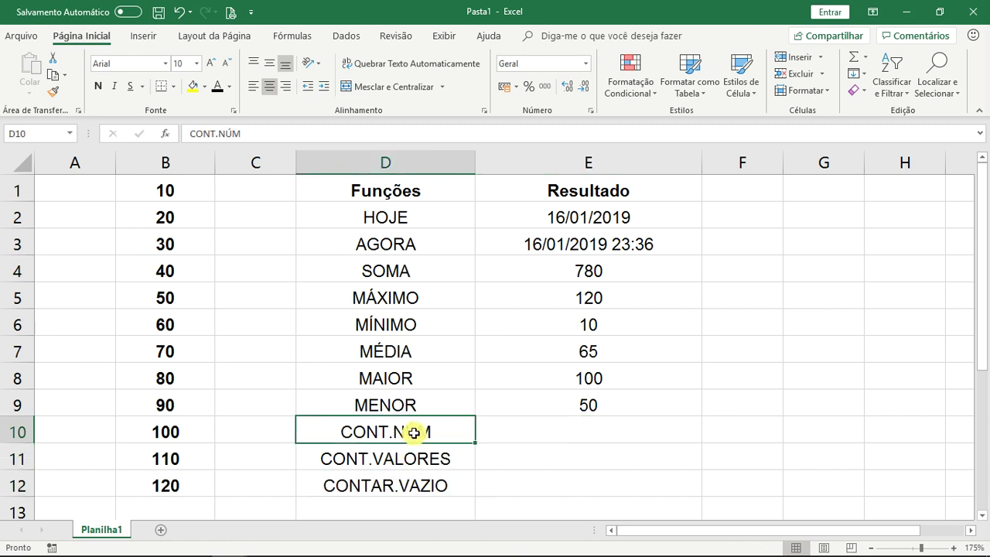
pyautogui.click(379, 458)
pyautogui.click(392, 485)
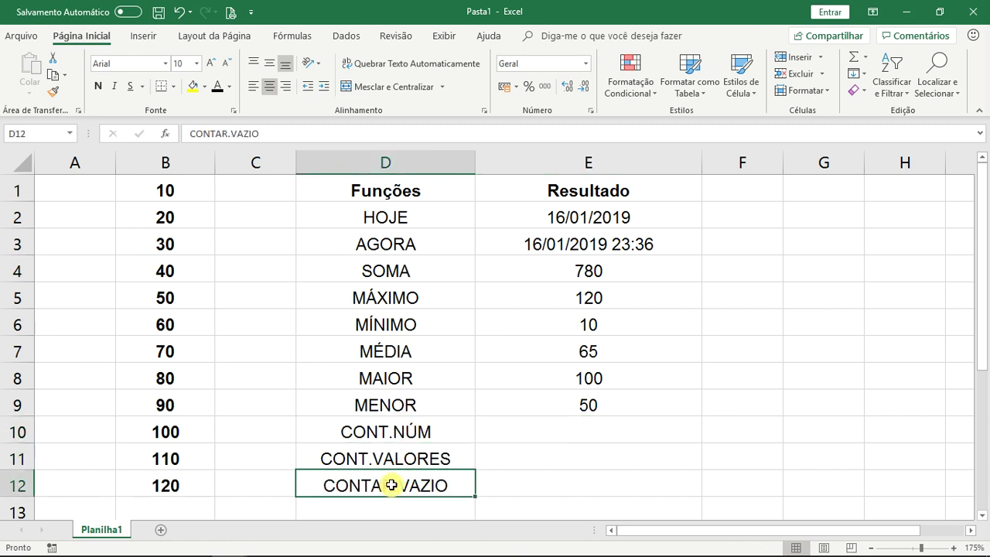
# Enter =CONT.NÚM(B1:B12) in cell E10 to count the numeric cells and check it against the selected range B1:B12.
pyautogui.click(559, 428)
pyautogui.write('=')
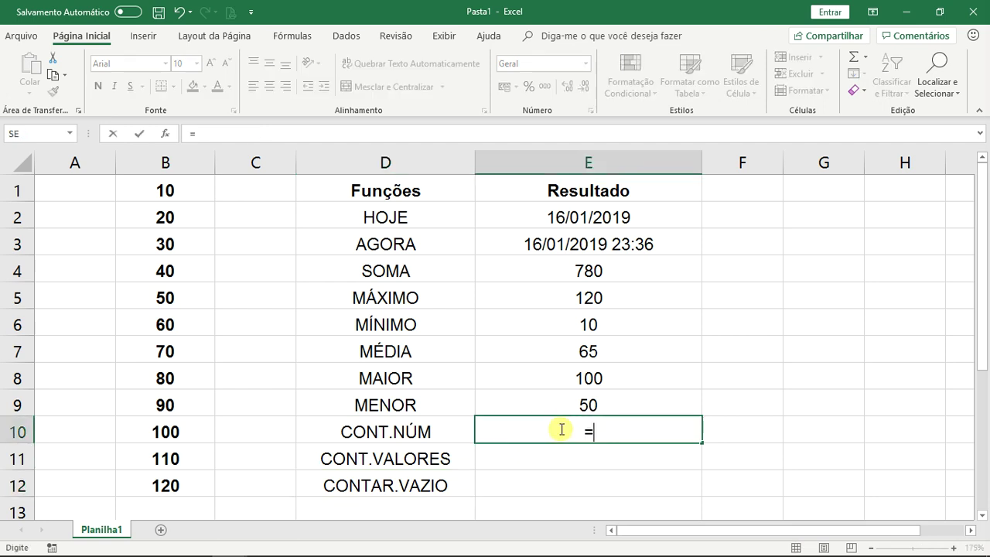
pyautogui.write('cont')
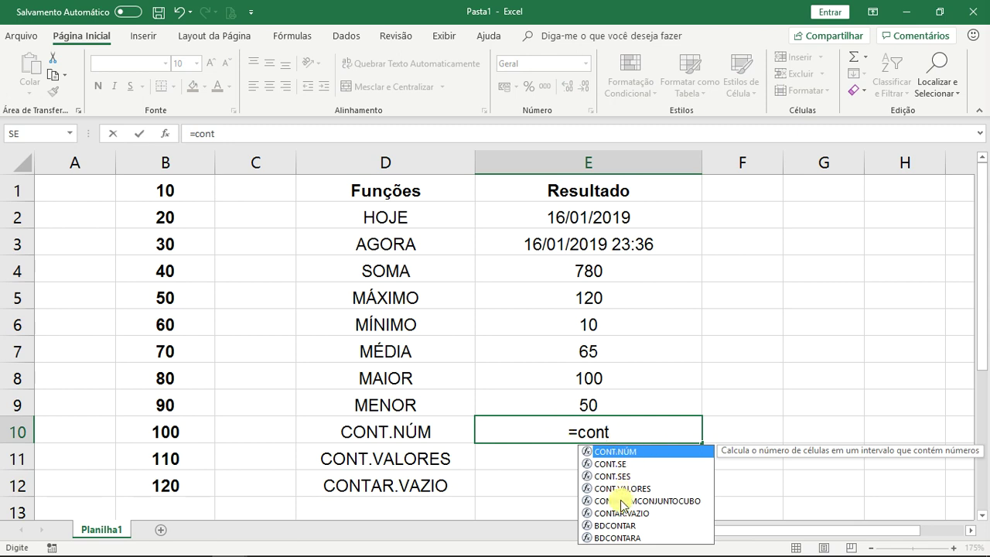
pyautogui.write('.')
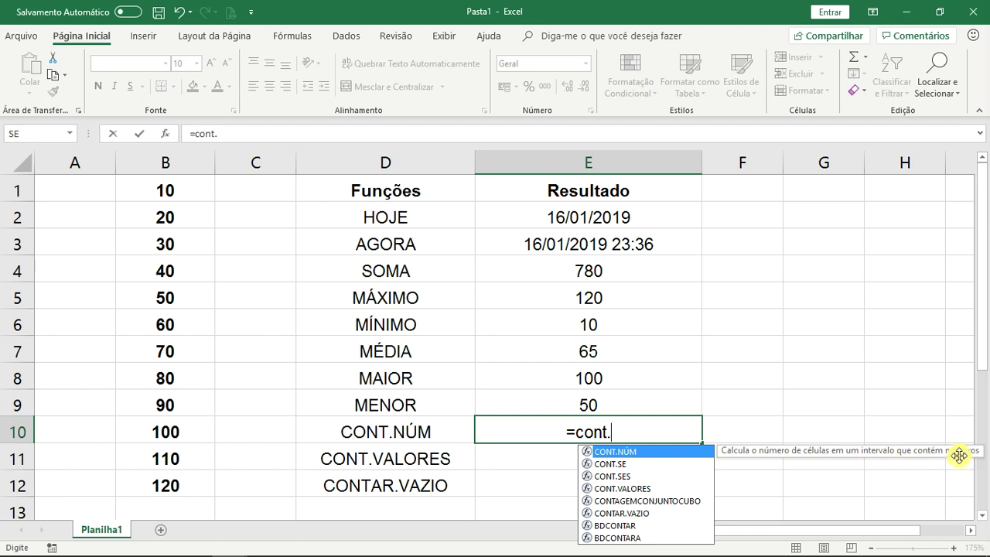
pyautogui.press('Tab')
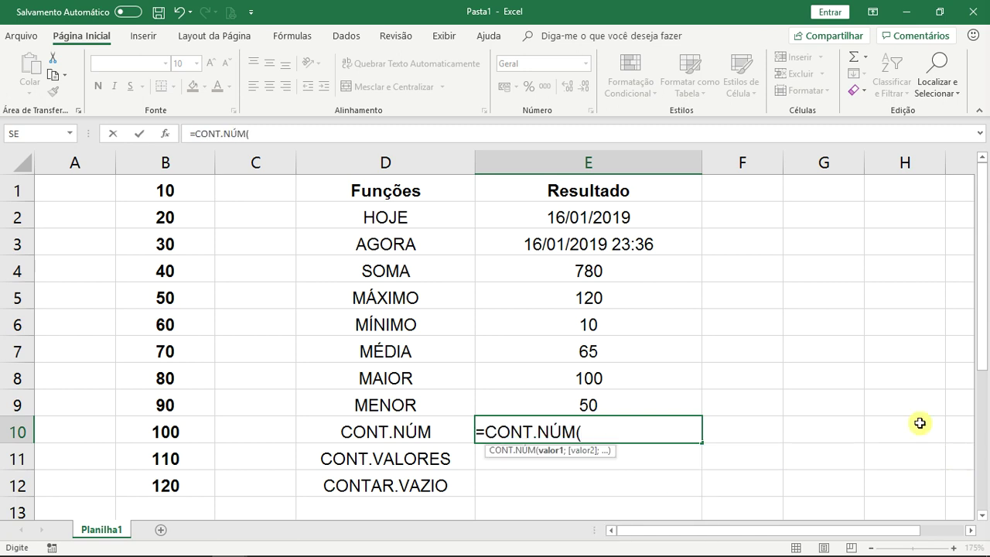
pyautogui.moveTo(193, 186); pyautogui.dragTo(182, 475)
pyautogui.write(')')
pyautogui.press('Return')
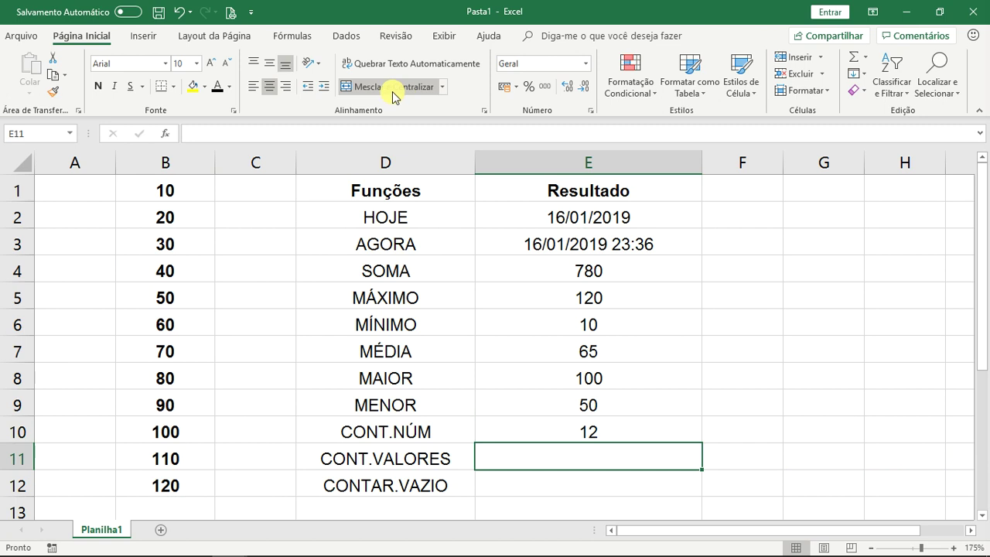
pyautogui.click(187, 189)
pyautogui.moveTo(187, 188); pyautogui.dragTo(189, 486)
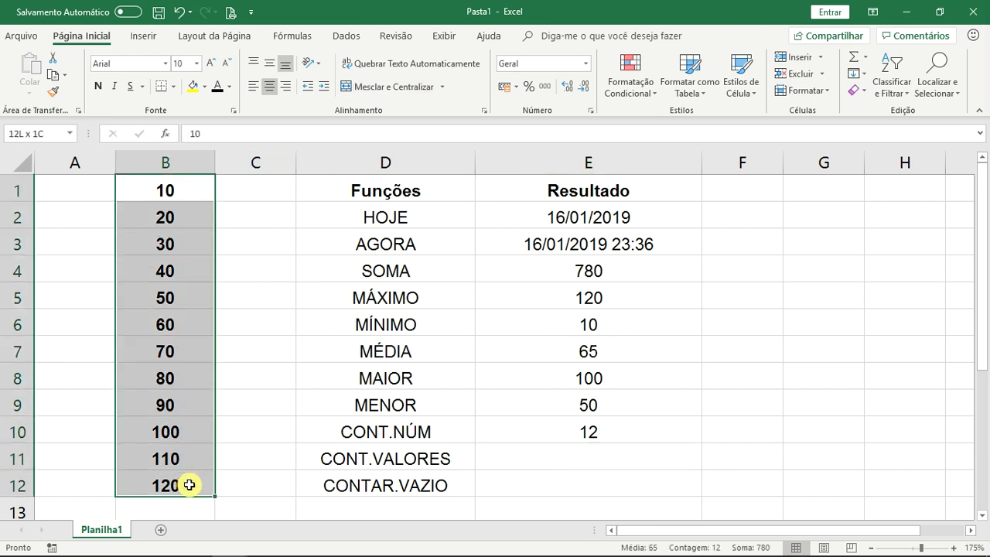
pyautogui.click(565, 437)
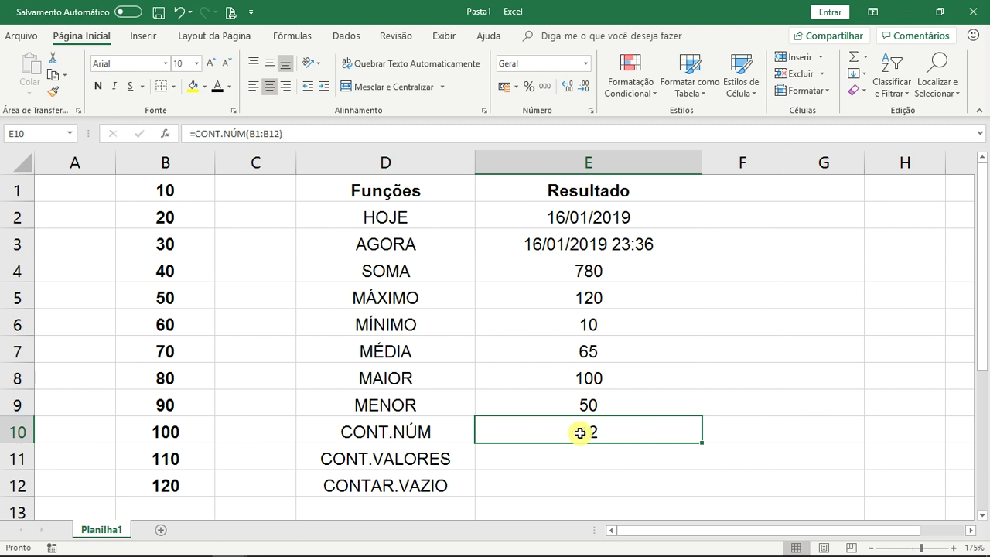
# Enter =CONT.VALORES(B1:B12) in cell E11 to count the non-empty cells in the range.
pyautogui.click(577, 455)
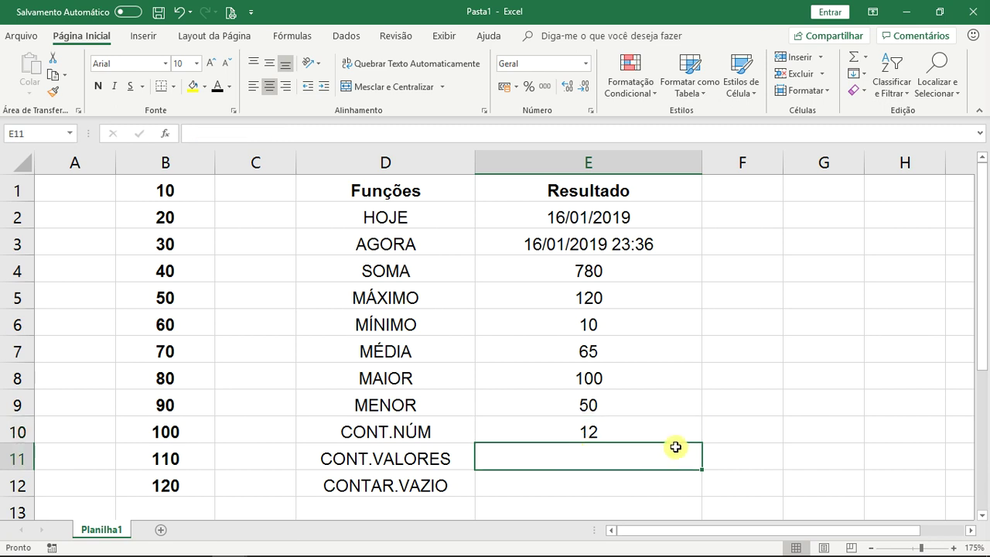
pyautogui.write('=co')
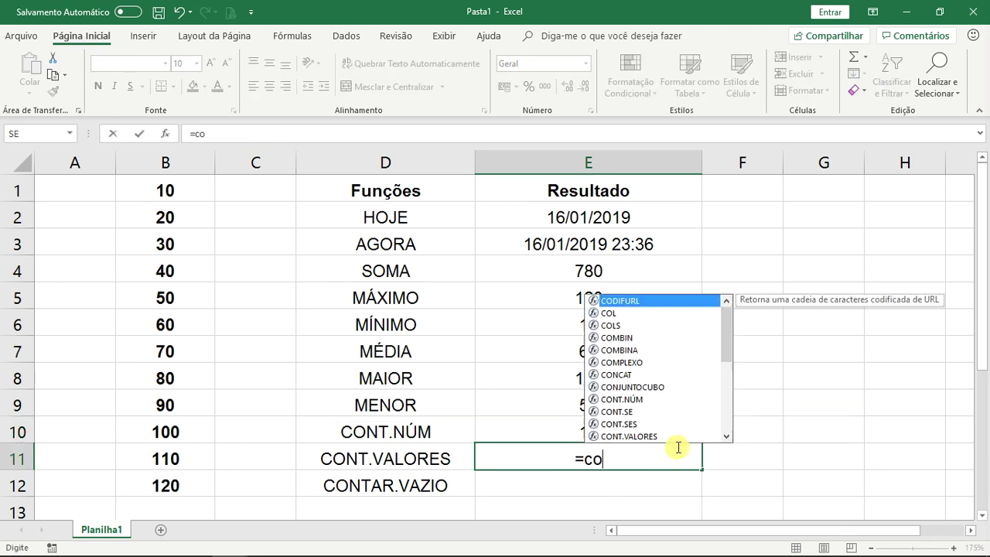
pyautogui.write('nt')
pyautogui.press('Down')
pyautogui.press('Down')
pyautogui.press('Down')
pyautogui.press('Tab')
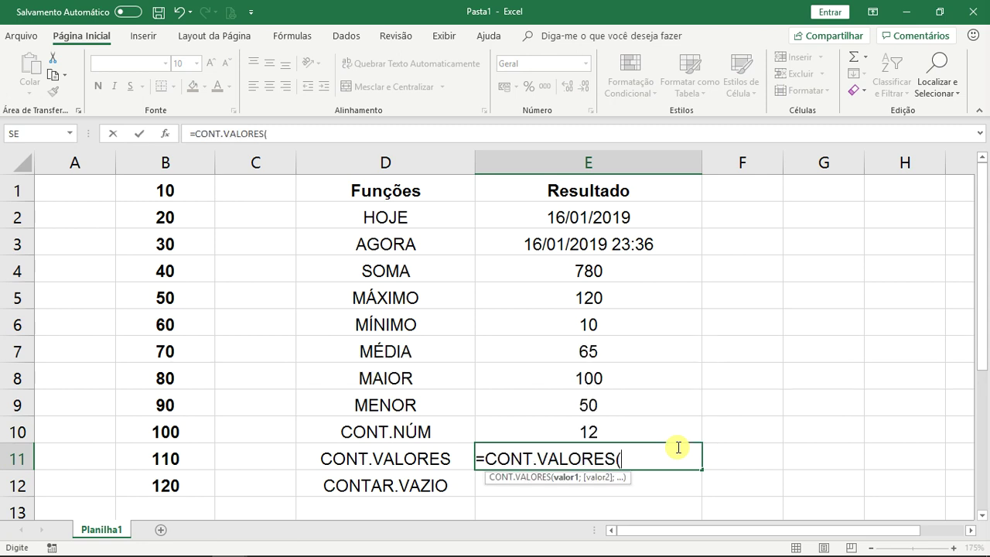
pyautogui.moveTo(198, 194); pyautogui.dragTo(184, 478)
pyautogui.write(')')
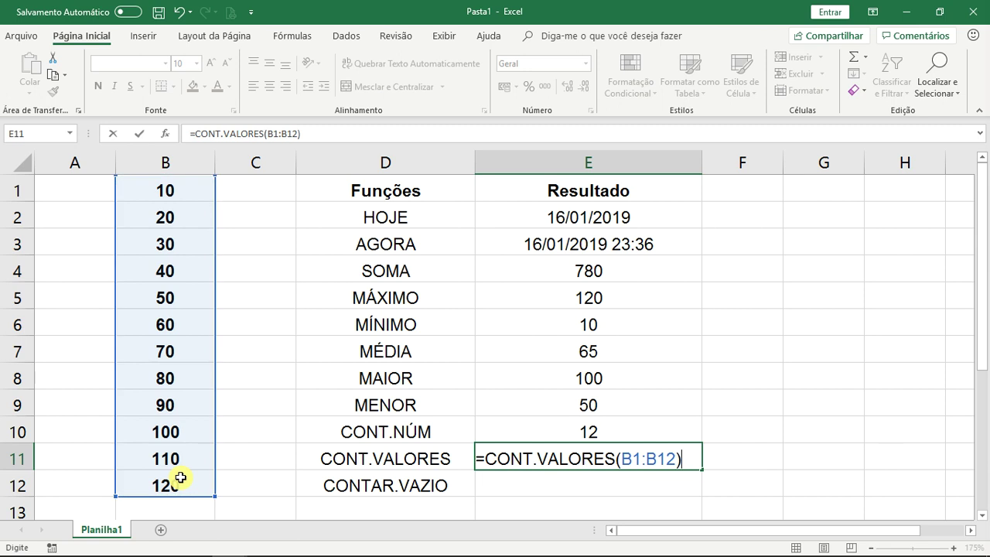
pyautogui.press('Return')
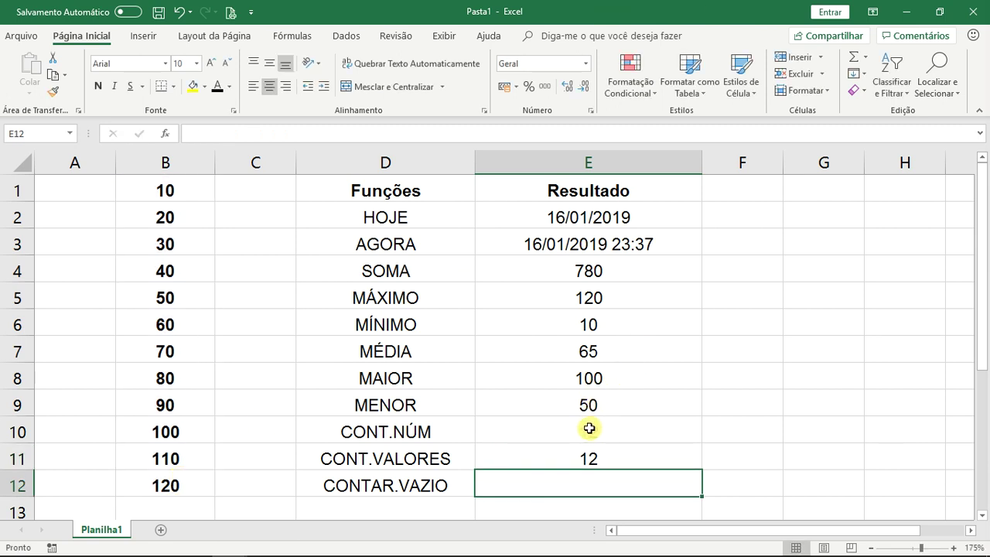
# Compare the CONT.NÚM and CONT.VALORES rows and their results in E10:E11.
pyautogui.click(465, 431)
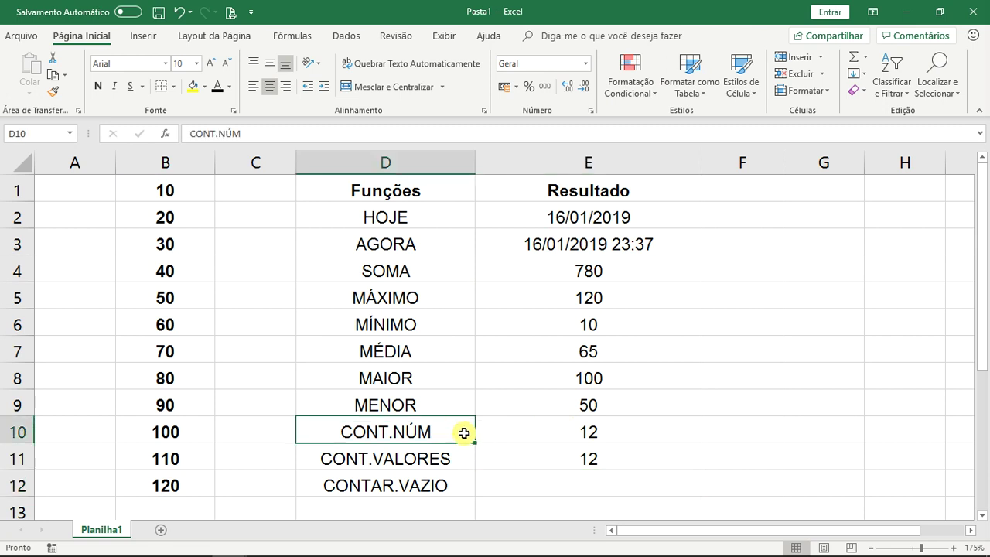
pyautogui.click(427, 460)
pyautogui.moveTo(589, 436); pyautogui.dragTo(605, 450)
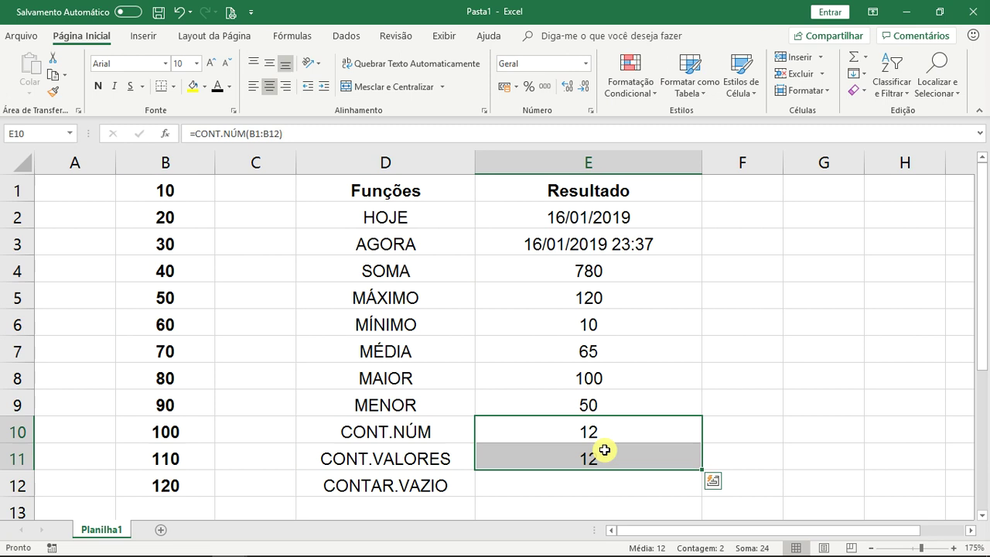
pyautogui.click(608, 435)
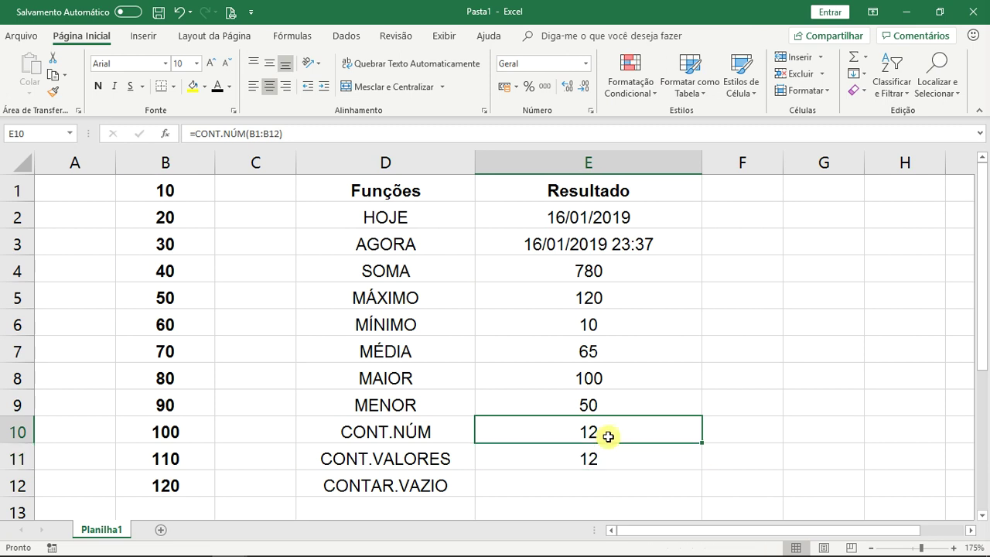
pyautogui.click(450, 439)
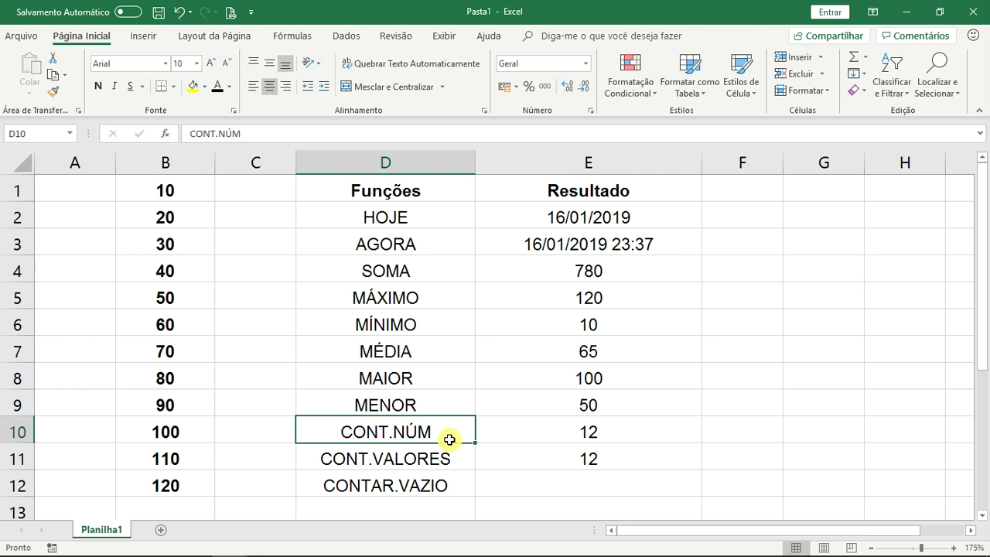
pyautogui.click(440, 459)
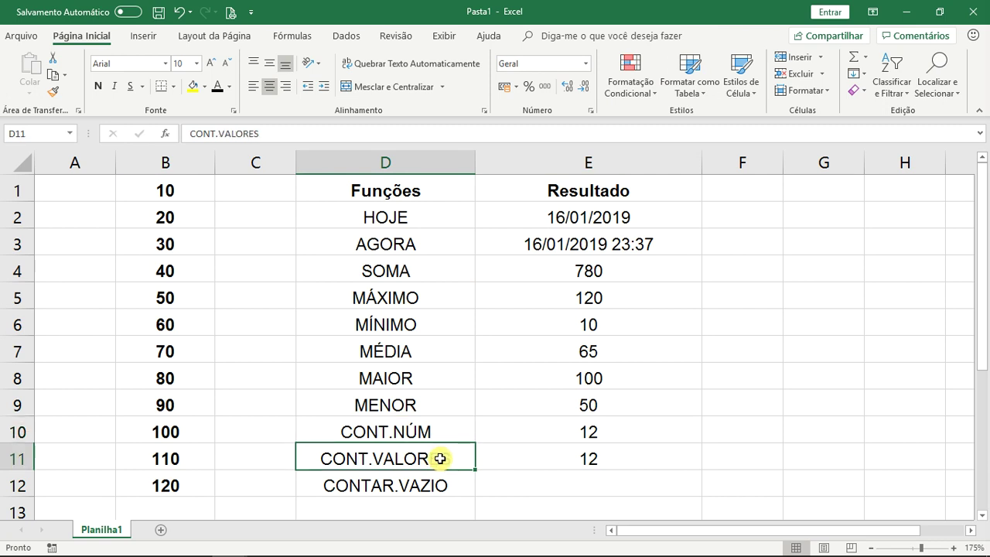
# Replace the number in cell B1 with the text "a" and check its effect on the two counts in E10 and E11.
pyautogui.click(186, 190)
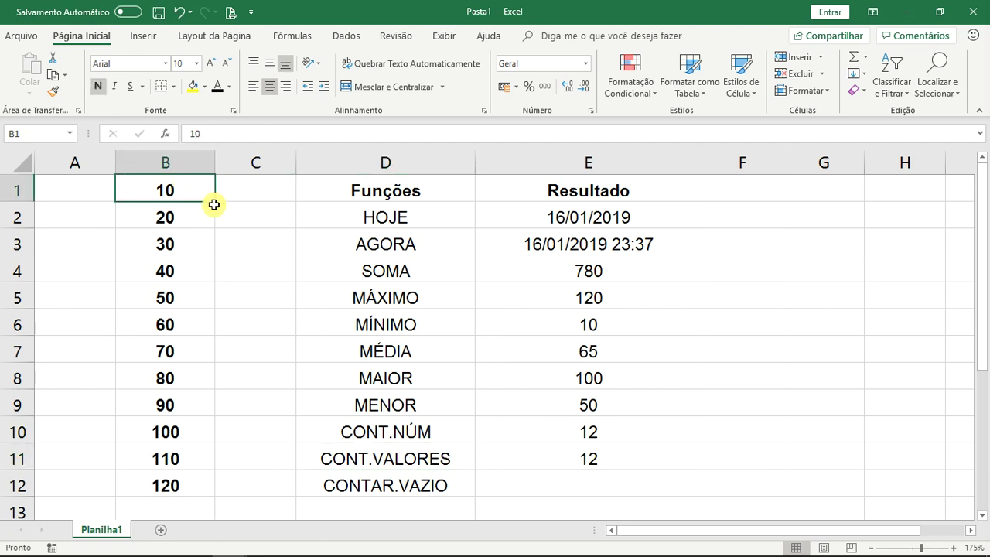
pyautogui.write('a')
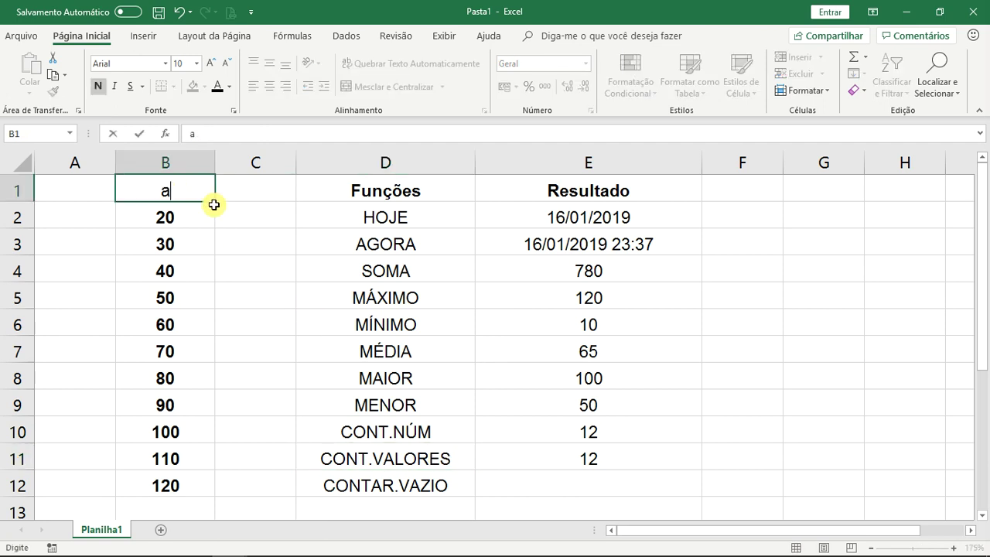
pyautogui.press('Return')
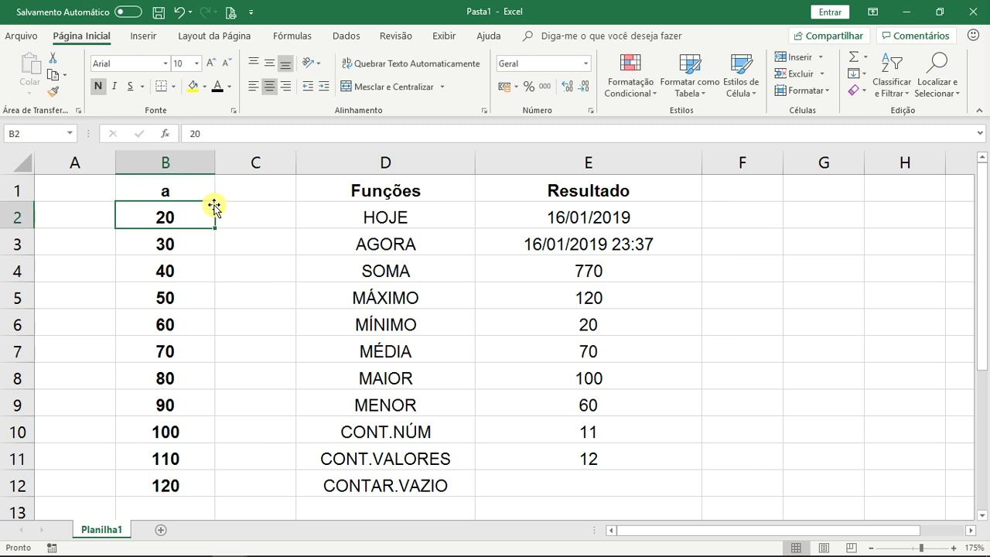
pyautogui.click(570, 431)
pyautogui.moveTo(195, 192); pyautogui.dragTo(179, 479)
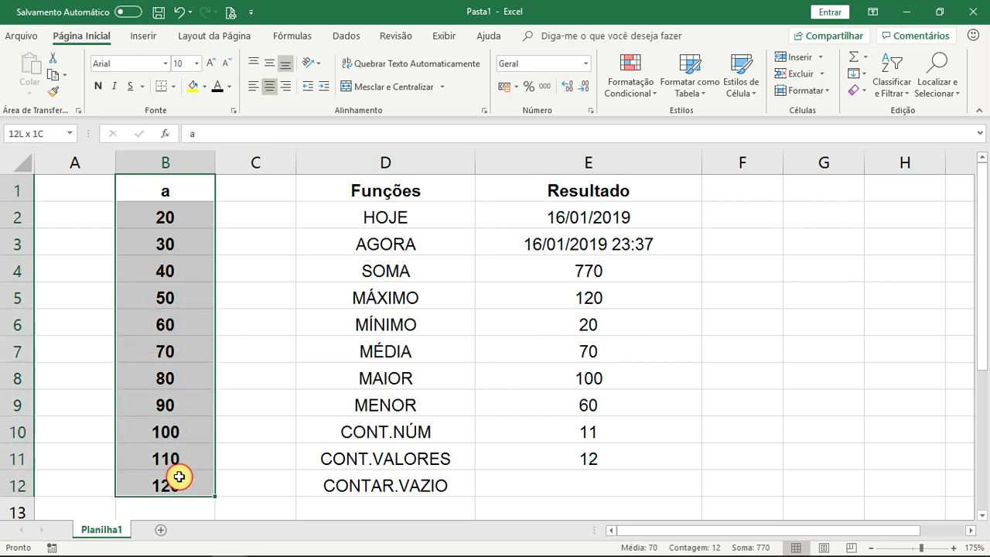
pyautogui.click(157, 182)
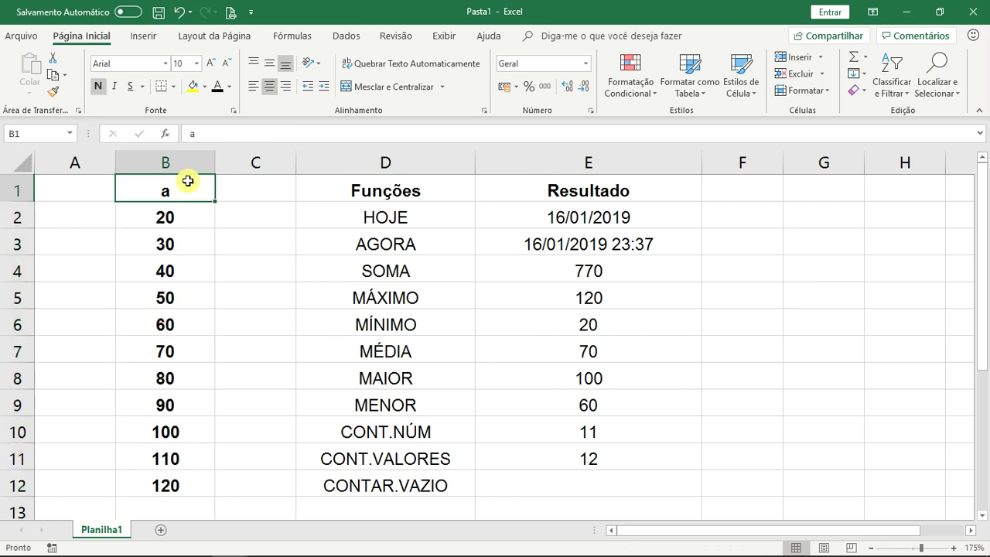
pyautogui.click(563, 457)
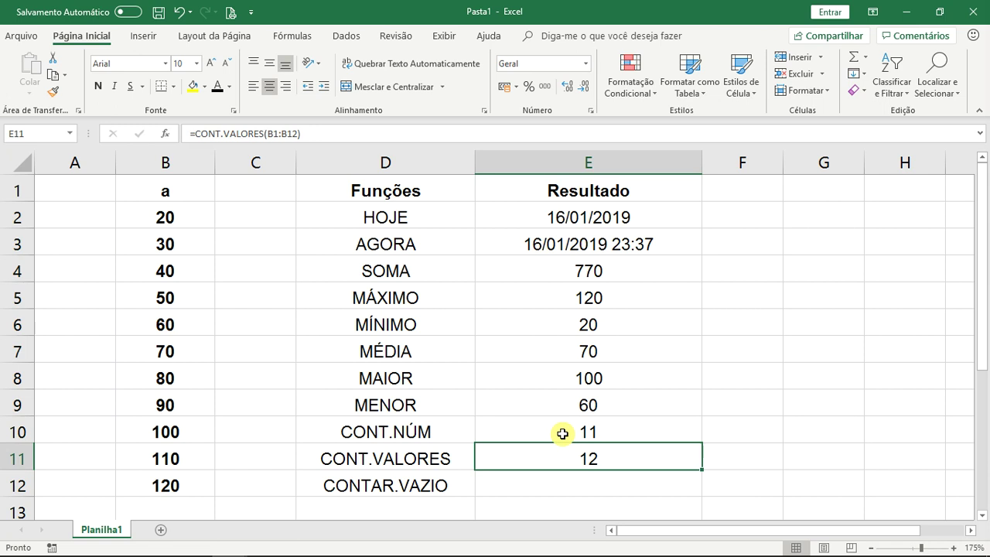
# Replace the number in cell B2 with the text "b" and recheck the CONT.NÚM and CONT.VALORES results.
pyautogui.click(201, 221)
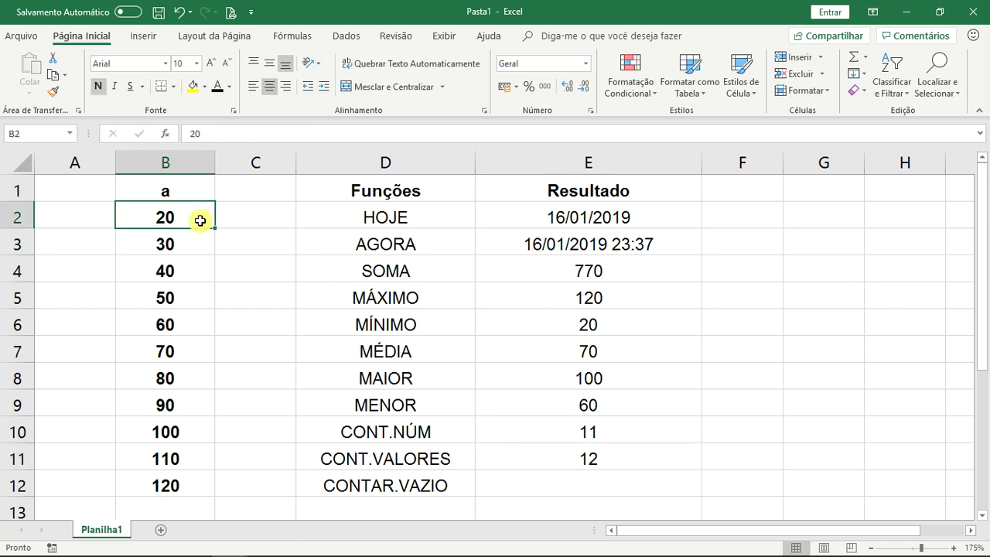
pyautogui.write('b')
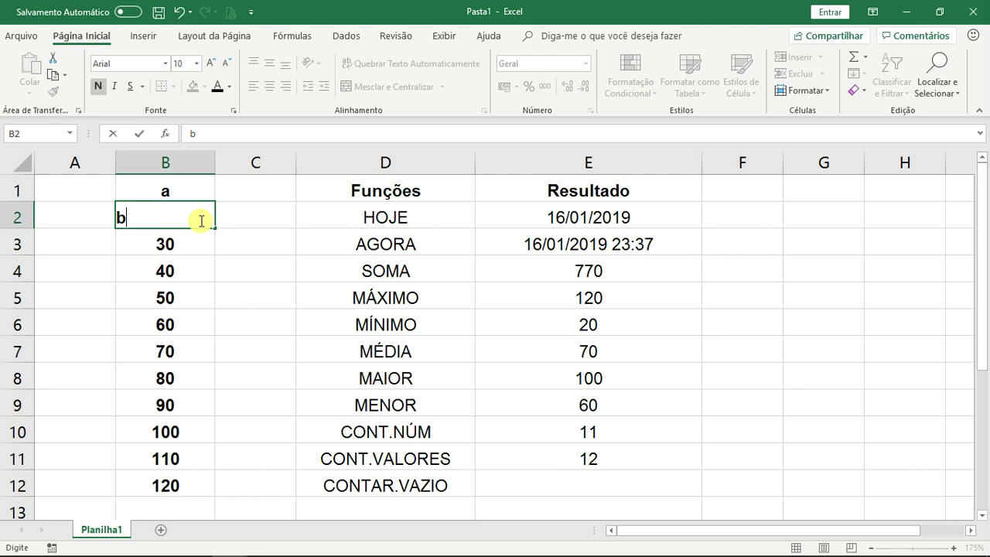
pyautogui.press('Return')
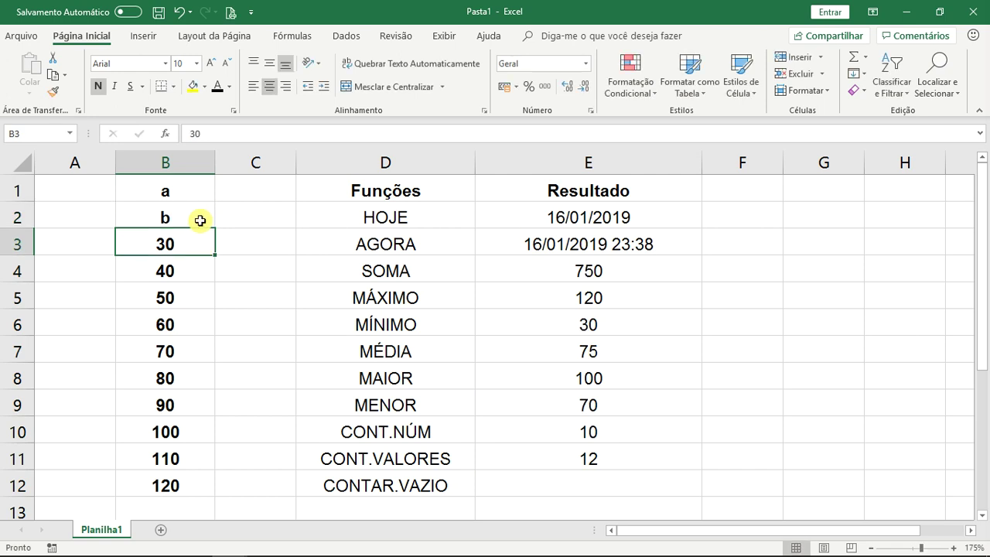
pyautogui.click(631, 420)
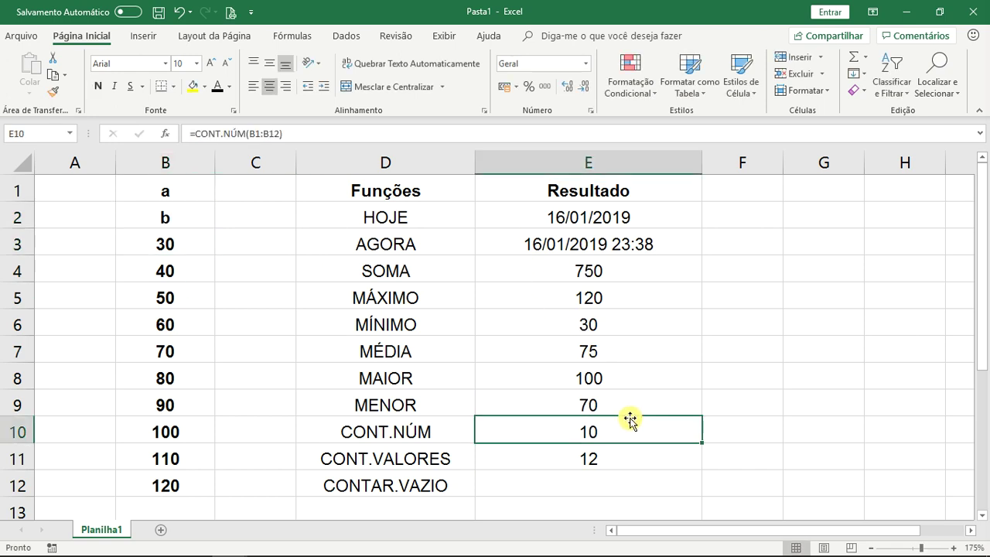
pyautogui.click(606, 458)
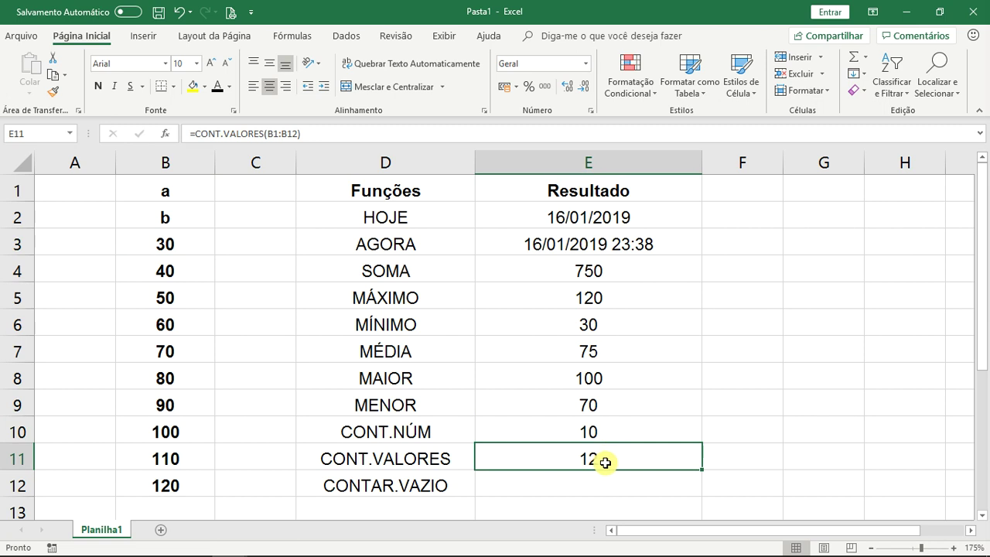
# Enter =CONTAR.VAZIO(B1:B12) in cell E12 to count the empty cells in the range.
pyautogui.click(582, 484)
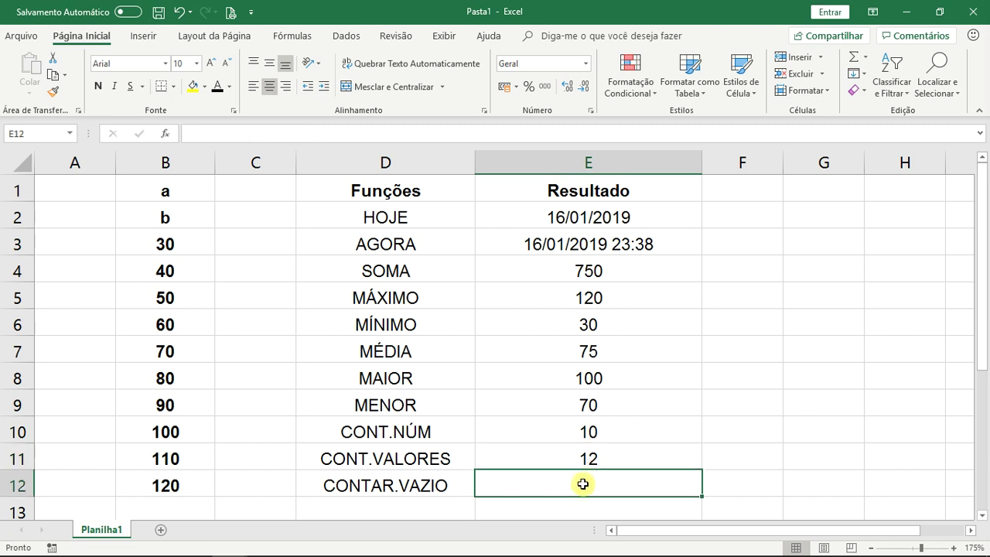
pyautogui.write('=contar')
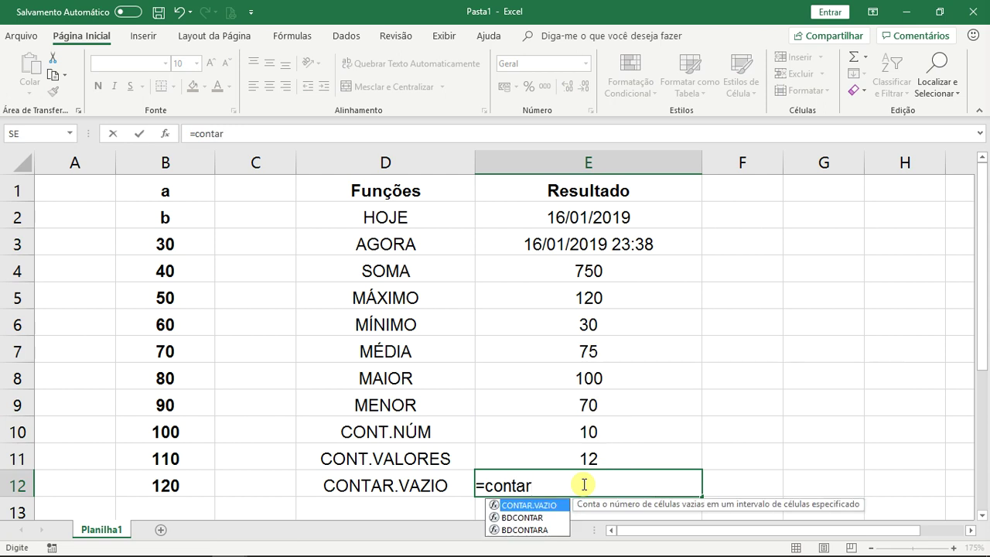
pyautogui.press('Tab')
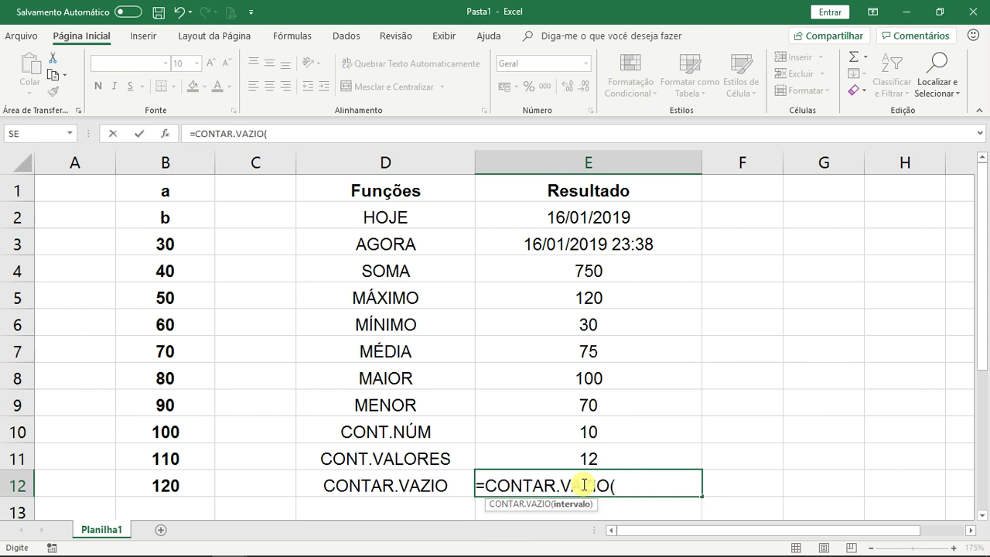
pyautogui.moveTo(185, 190); pyautogui.dragTo(162, 480)
pyautogui.write(')')
pyautogui.press('Return')
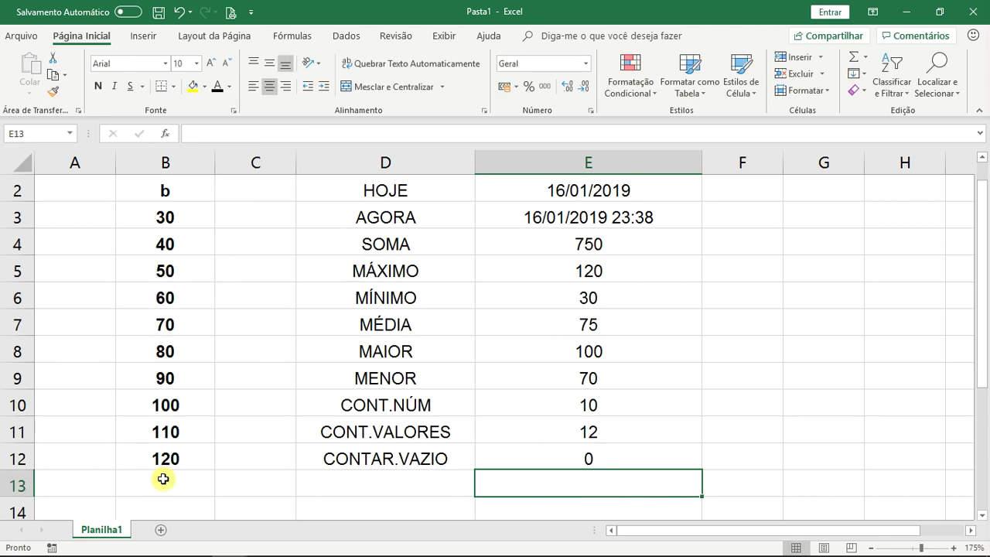
# Clear the numbers in cells B3:B4 and check the CONTAR.VAZIO result and its formula in E12.
pyautogui.click(427, 456)
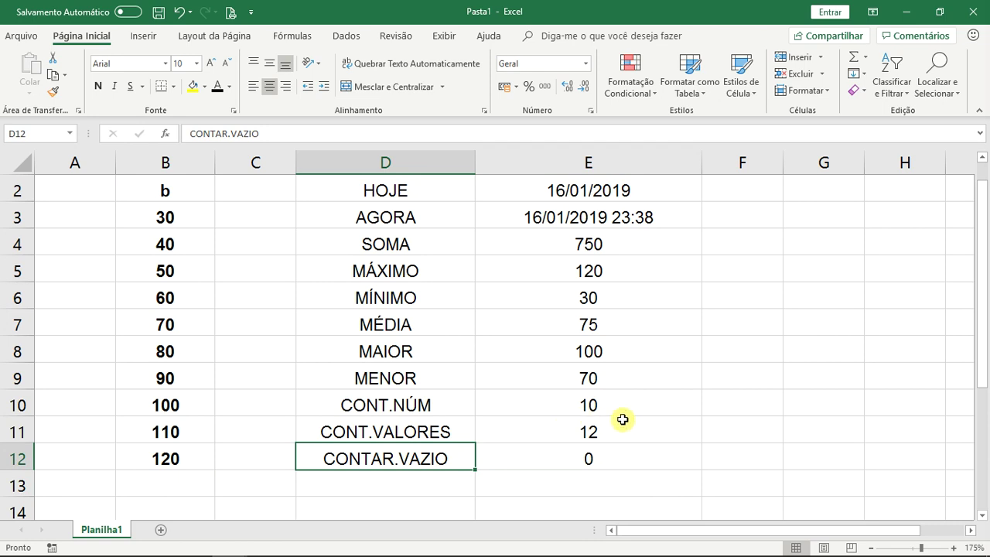
pyautogui.scroll(1, 624, 419)
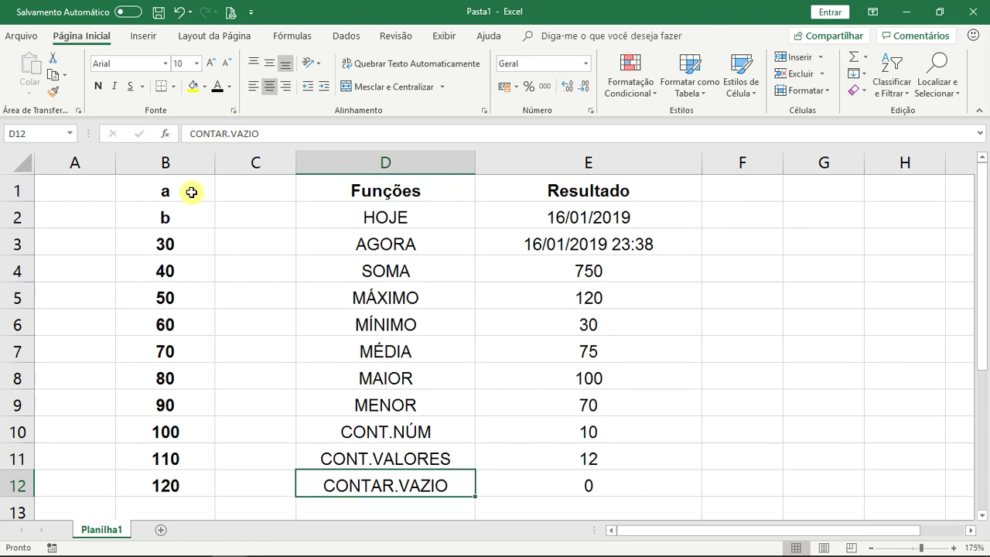
pyautogui.moveTo(201, 247); pyautogui.dragTo(194, 267)
pyautogui.press('Delete')
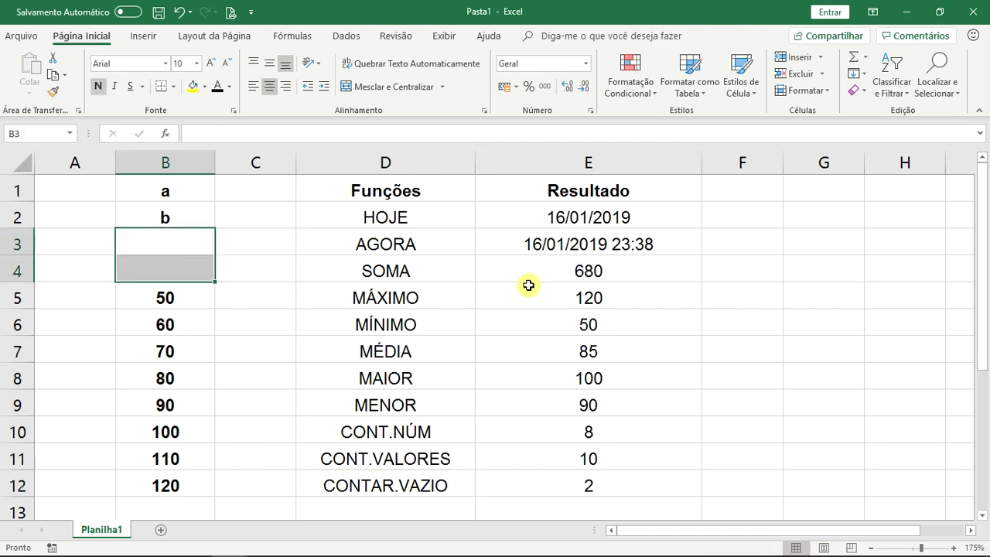
pyautogui.click(611, 474)
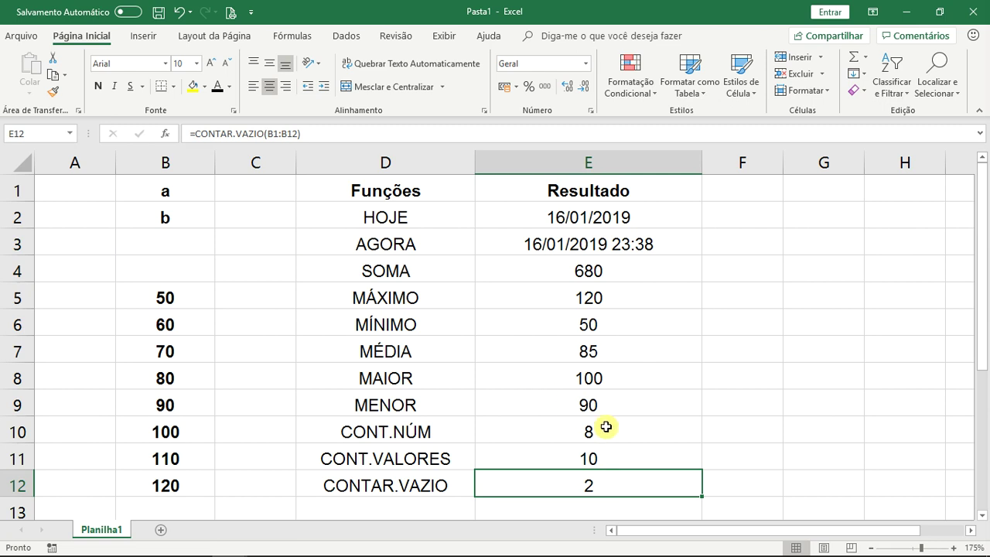
pyautogui.press('F2')
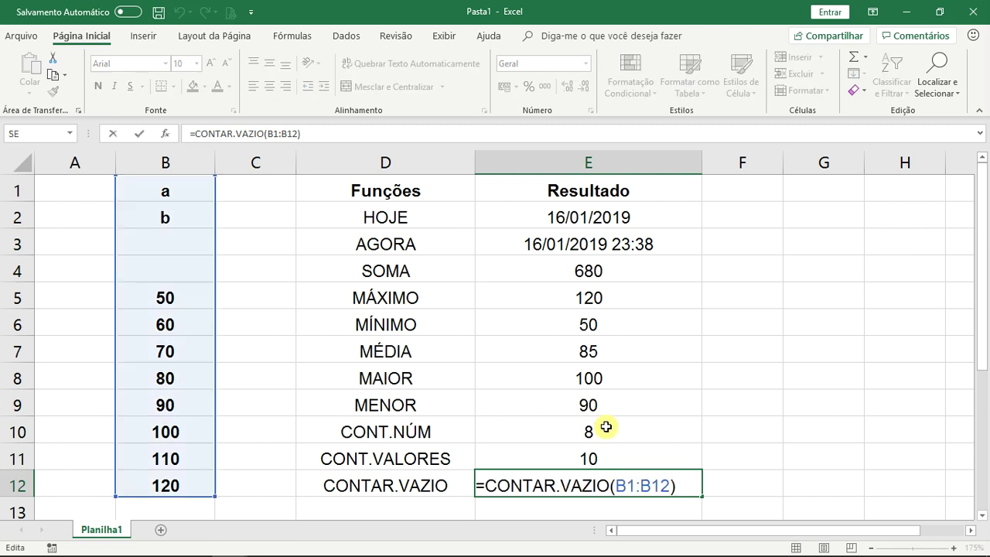
pyautogui.hotkey('ctrl', 'Return')
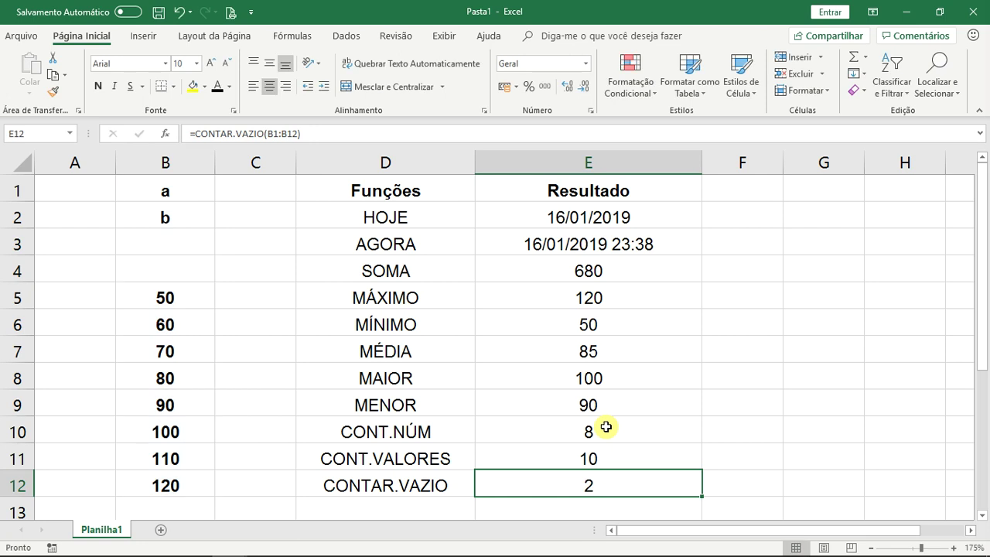